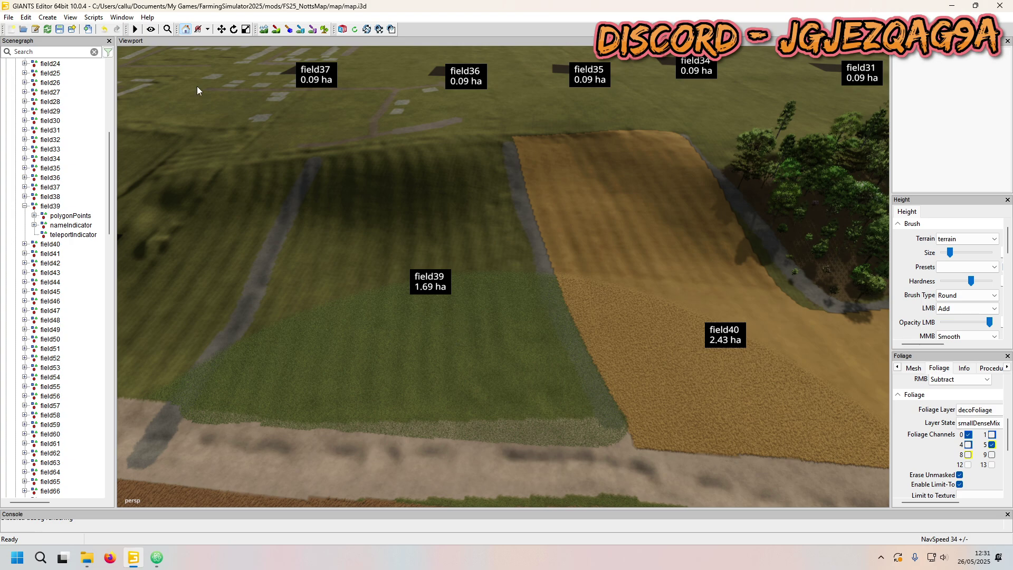
- Open the Field Toolkit, toggle the visibility of all field notes and toggle debug rendering of the fields
click(92, 18)
mouse_move(138, 29)
mouse_move(233, 53)
mouse_move(391, 53)
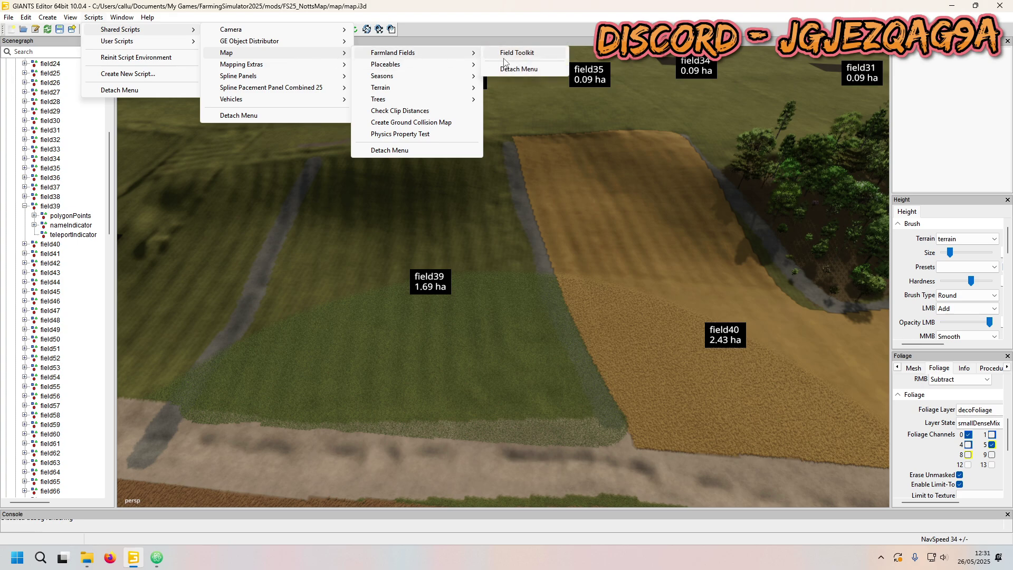
click(510, 53)
click(93, 17)
mouse_move(101, 31)
mouse_move(233, 53)
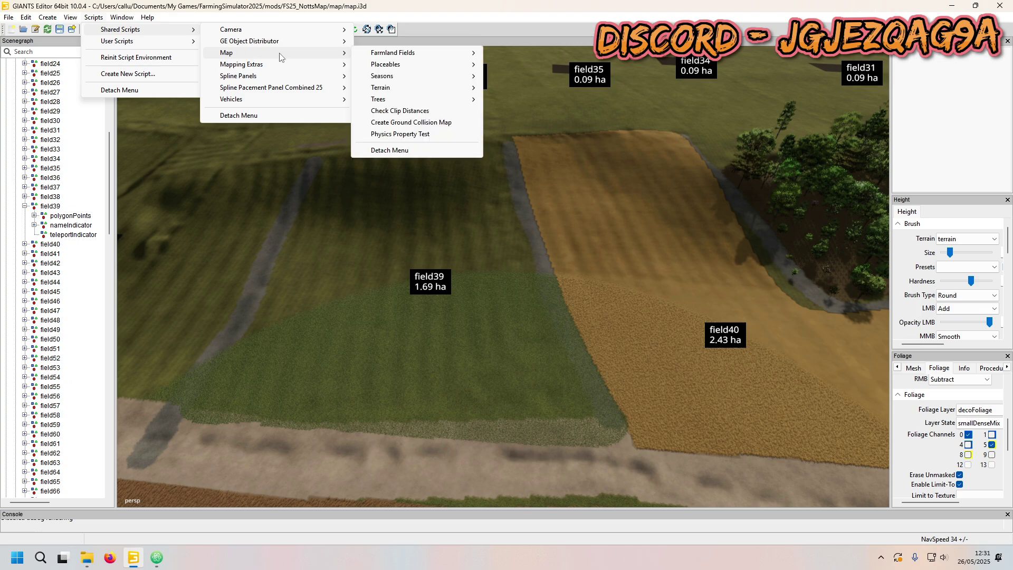
mouse_move(386, 56)
click(530, 58)
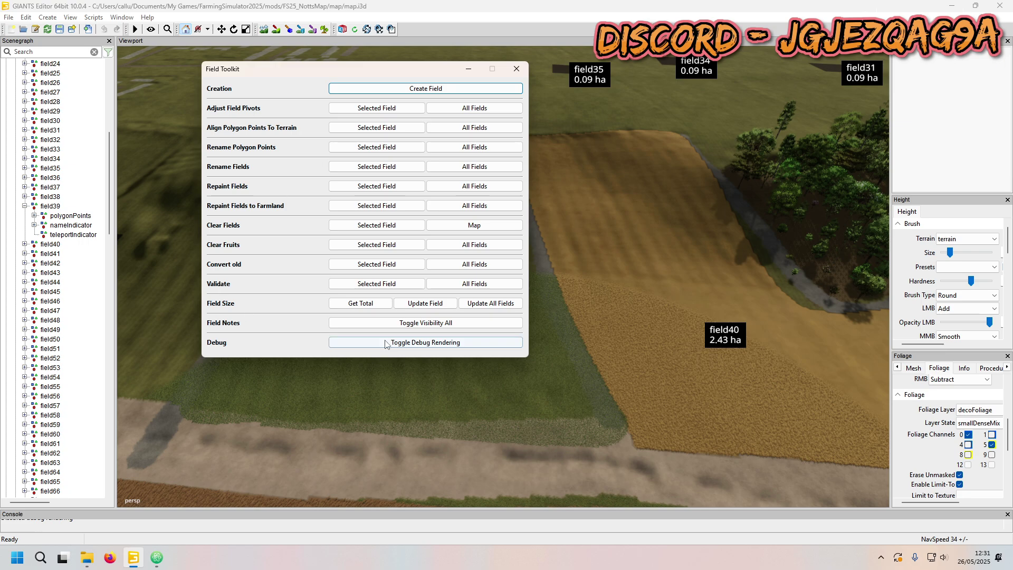
click(393, 324)
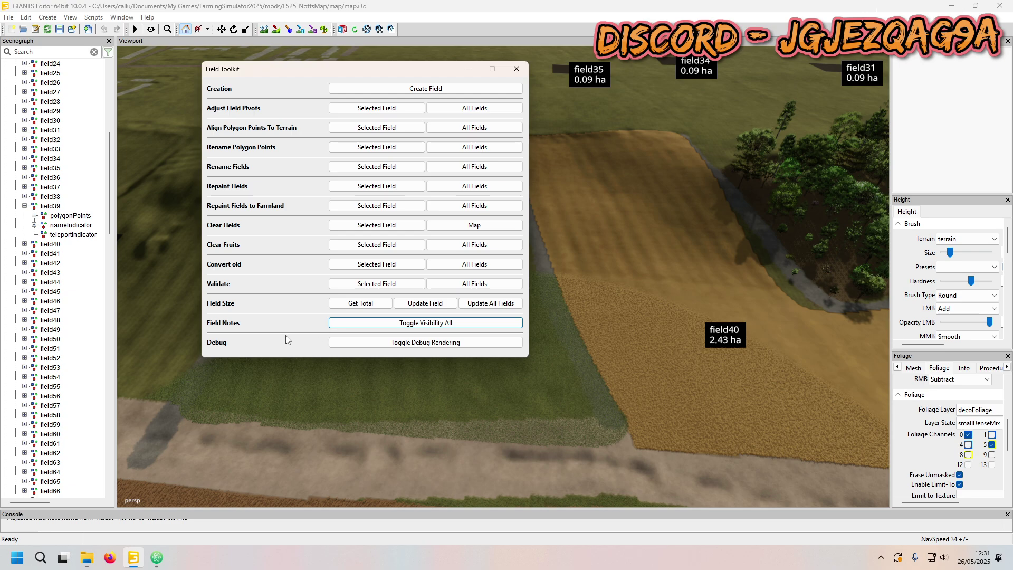
click(374, 345)
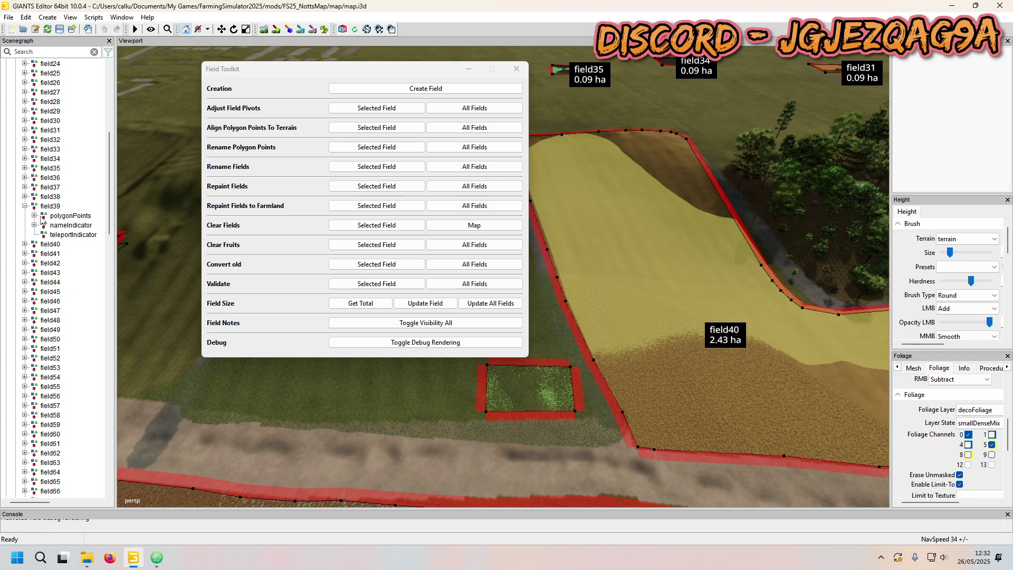
- Minimise the Field Toolkit and move field39's polygon point1 to the field corner between the track and field40
click(48, 206)
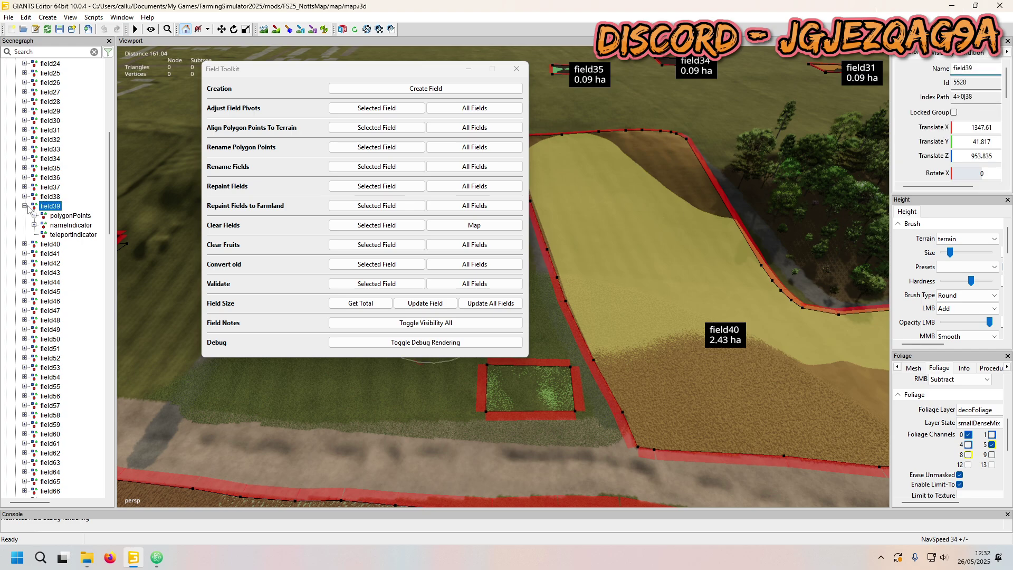
click(292, 73)
drag(292, 73, 331, 123)
click(34, 216)
click(70, 225)
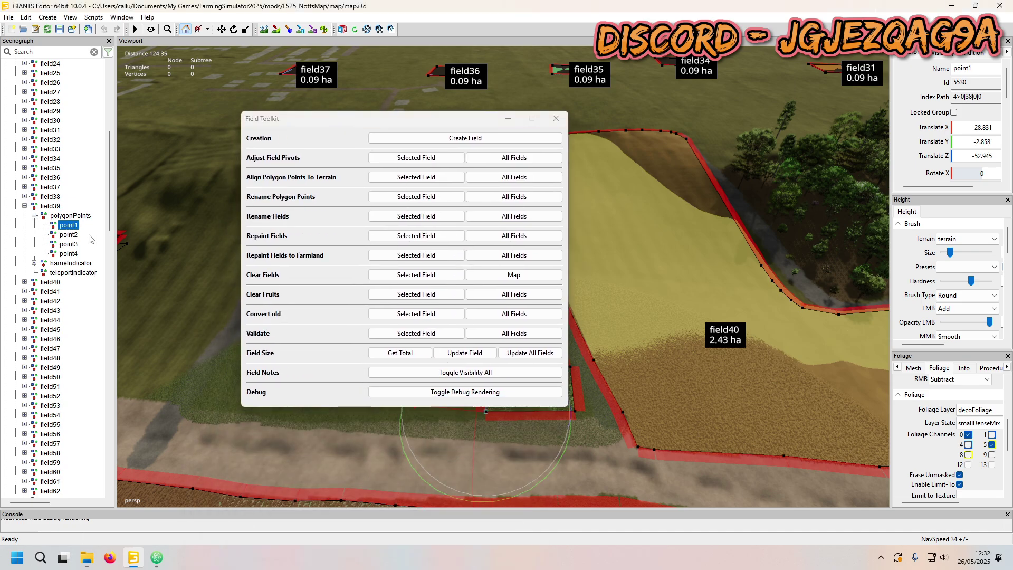
drag(479, 121, 341, 99)
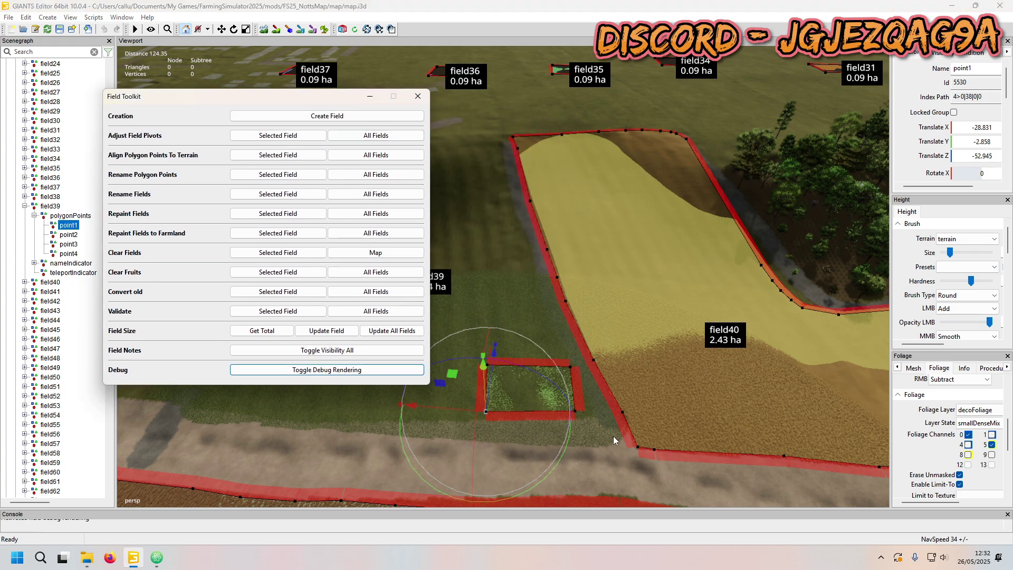
click(370, 96)
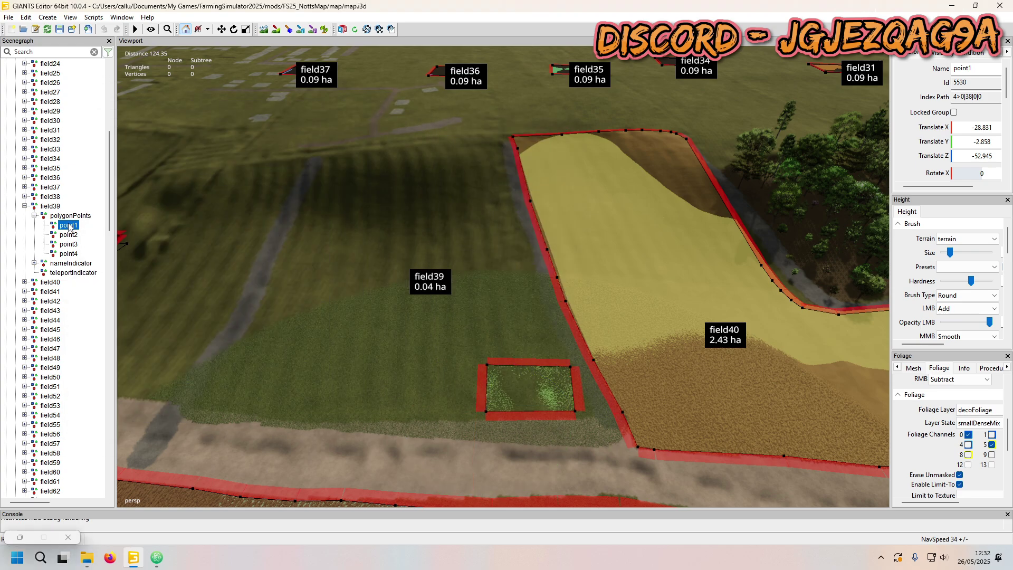
key(ctrl+b)
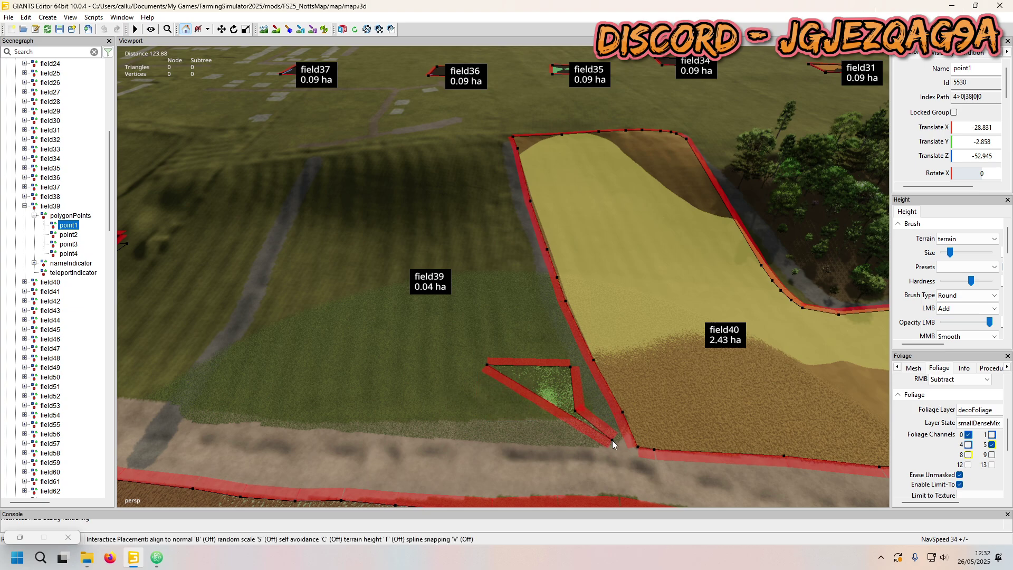
drag(616, 453, 613, 454)
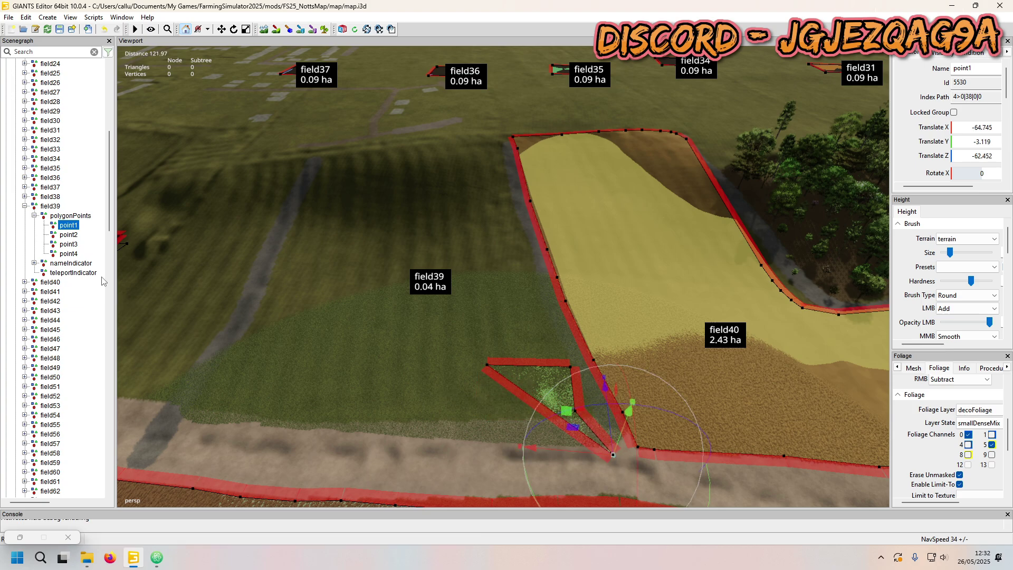
- Place field39's point2, point3 and point4 in order up the side of the field facing field40
click(71, 236)
key(ctrl+b)
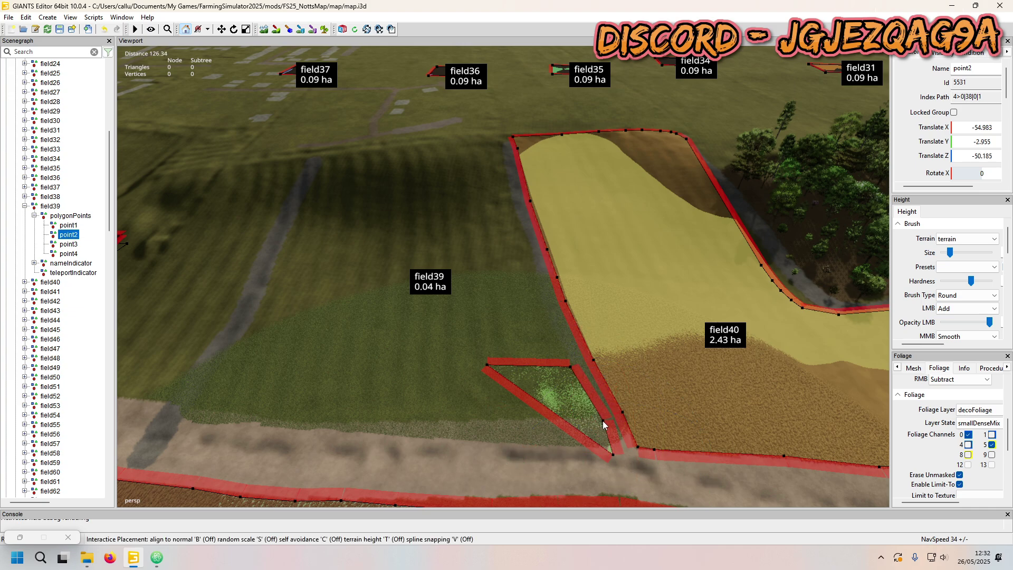
drag(600, 417, 600, 417)
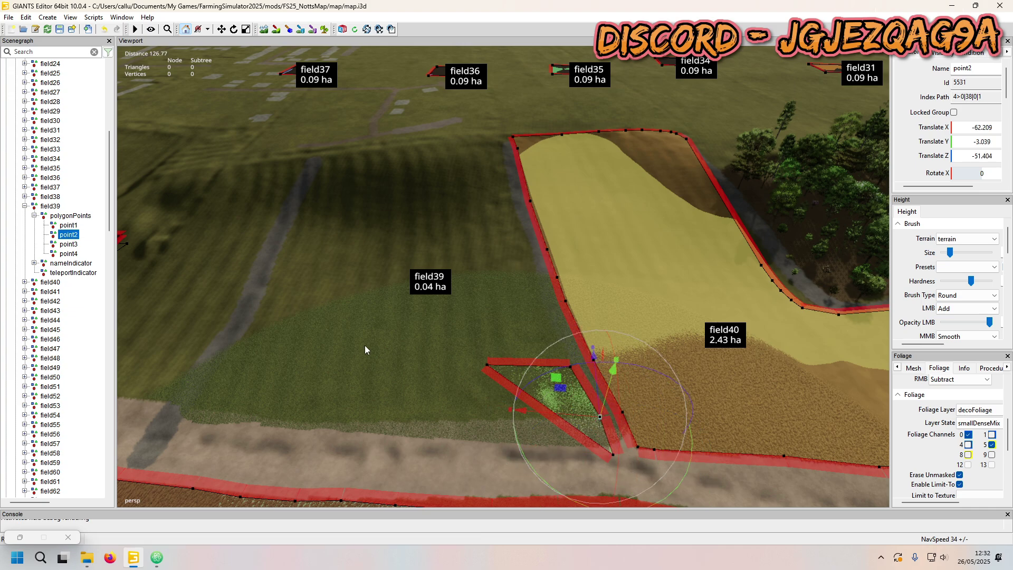
click(570, 366)
mouse_move(571, 365)
mouse_down()
mouse_move(583, 366)
mouse_move(572, 366)
mouse_up()
click(68, 254)
drag(486, 364, 548, 307)
- Add three duplicates of point4 further along field39's edge beside field40, using interactive placement
alt+middle_drag(544, 312, 515, 287)
scroll(514, 287, up, 5)
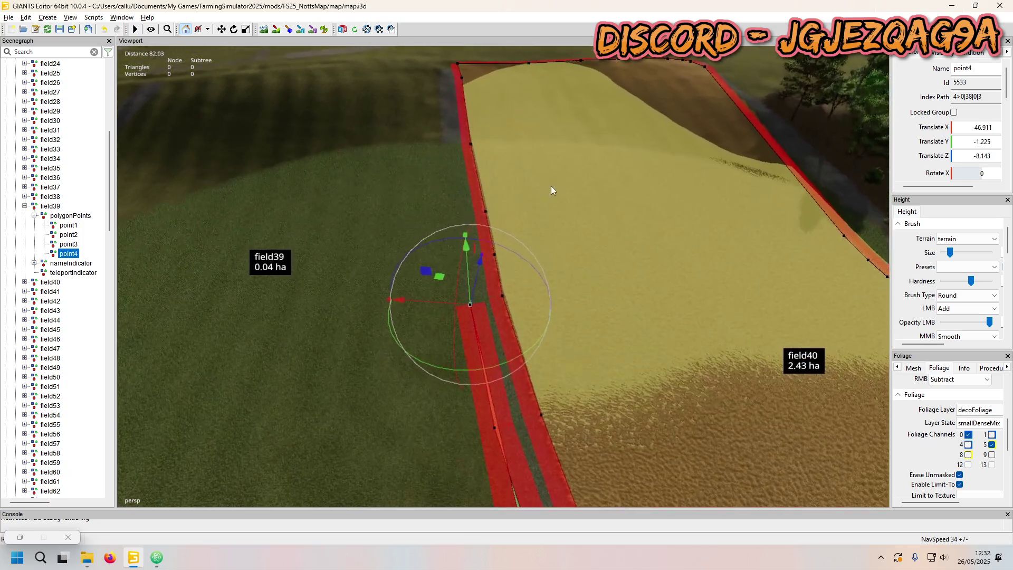
alt+middle_drag(551, 186, 524, 220)
scroll(525, 220, up, 2)
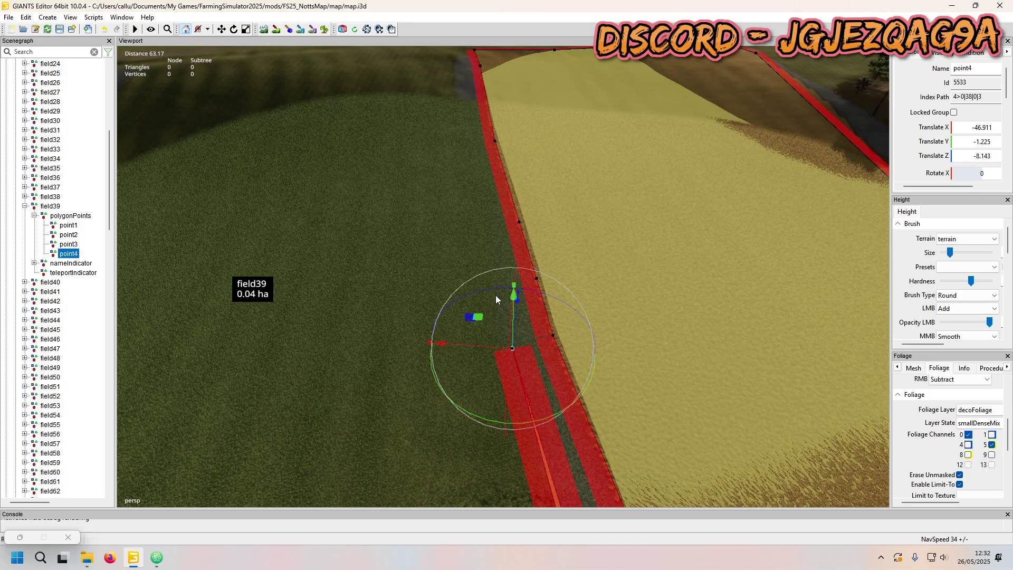
key(ctrl+d)
key(ctrl+b)
click(499, 279)
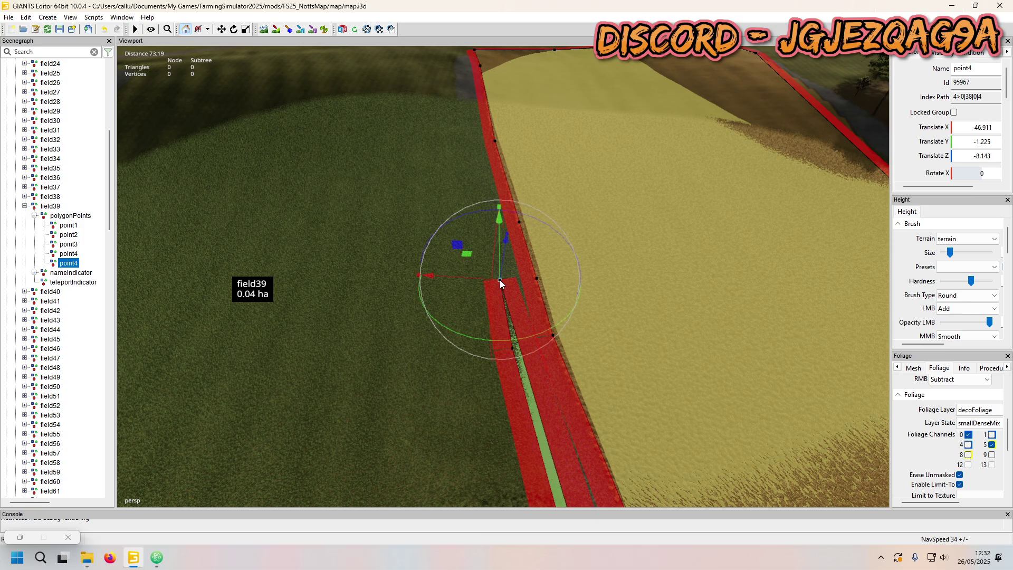
key(ctrl+d)
click(485, 223)
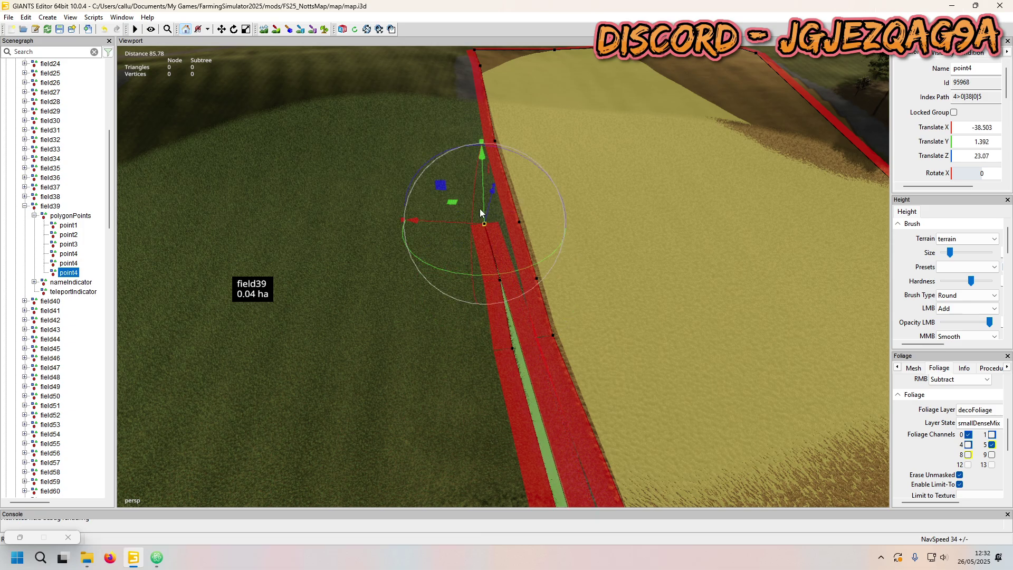
key(ctrl+d)
key(ctrl+b)
click(476, 143)
- Shift the second of the three duplicated points about -1.5 along X, away from field40
alt+drag(454, 177, 510, 229)
scroll(510, 229, down, 1)
click(75, 272)
drag(480, 431, 490, 431)
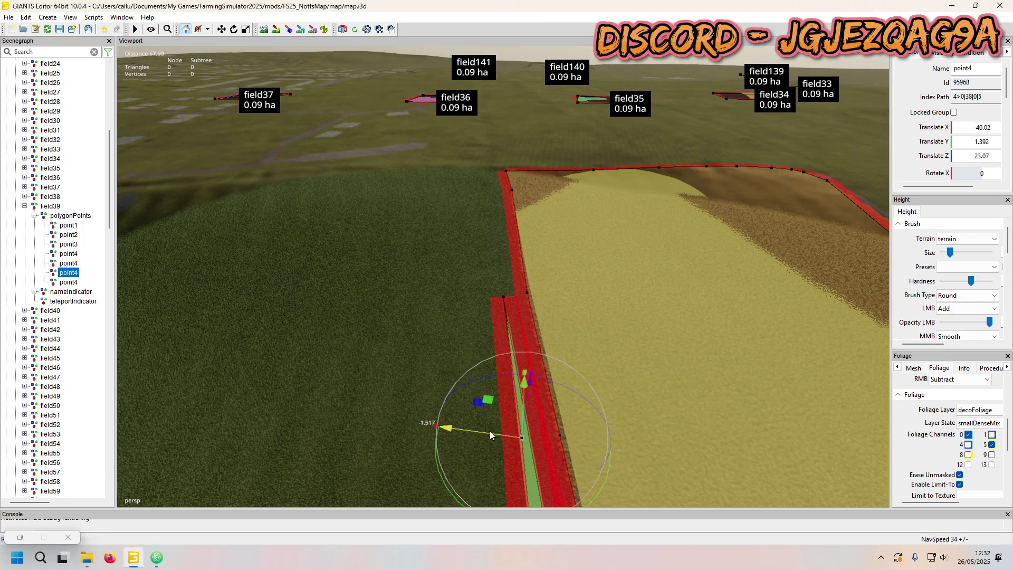
- Duplicate the last polygon point twice to extend the boundary to field39's far corner beside field40
click(61, 281)
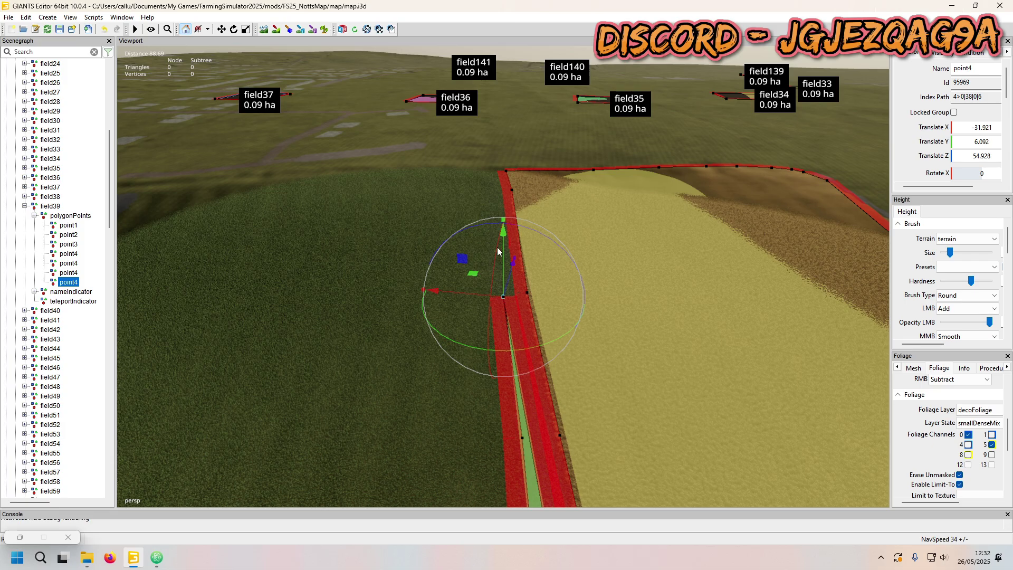
key(ctrl+d)
click(492, 191)
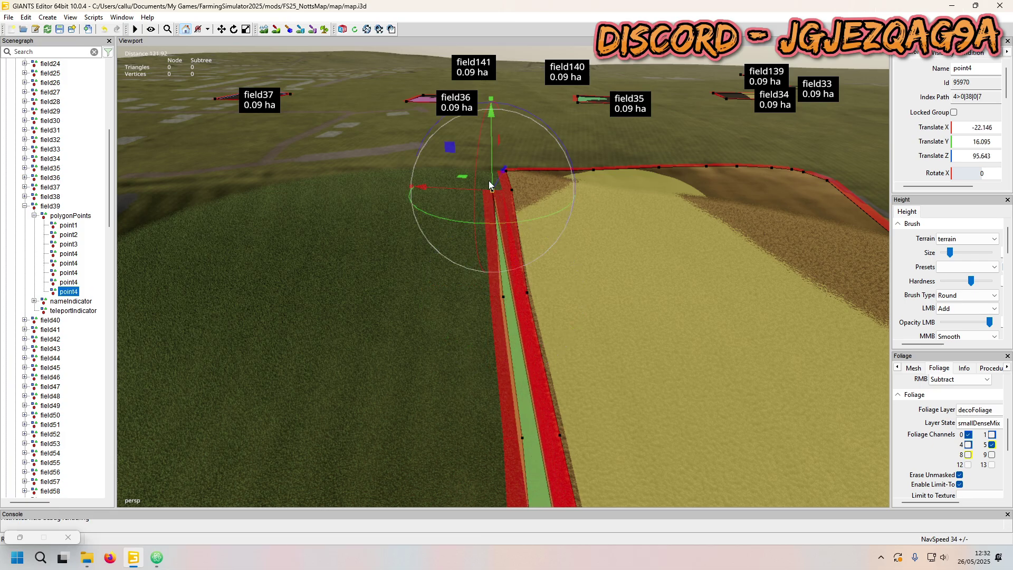
key(ctrl+d)
key(ctrl+b)
click(486, 174)
- Duplicate the last point and place it across the far end, near the field's opposite corner
alt+middle_drag(473, 189, 521, 371)
scroll(520, 371, up, 3)
alt+drag(520, 372, 452, 327)
key(ctrl+d)
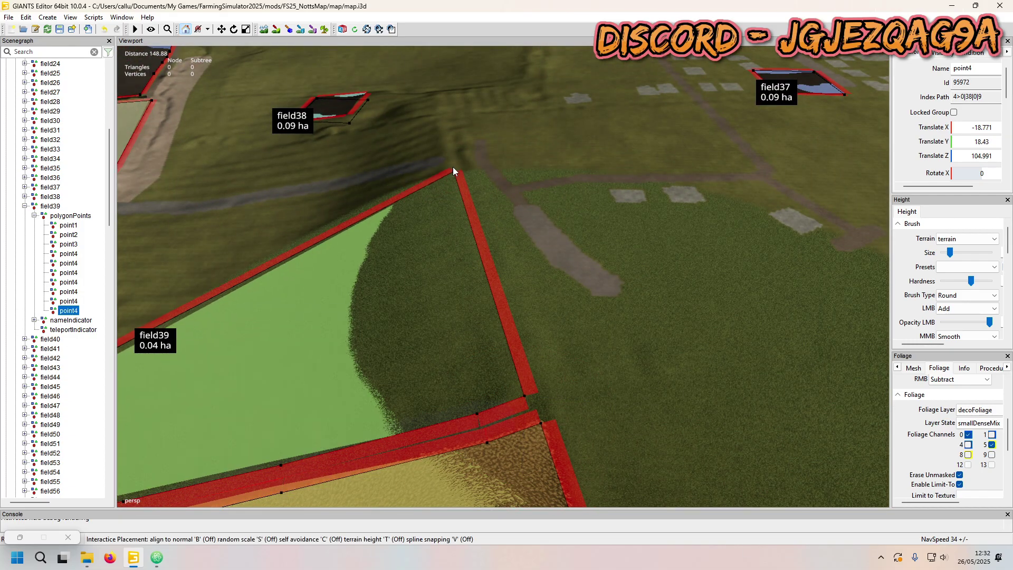
click(455, 165)
- Add two more duplicated points that round the far corner on the side away from field40
alt+middle_drag(454, 164, 461, 245)
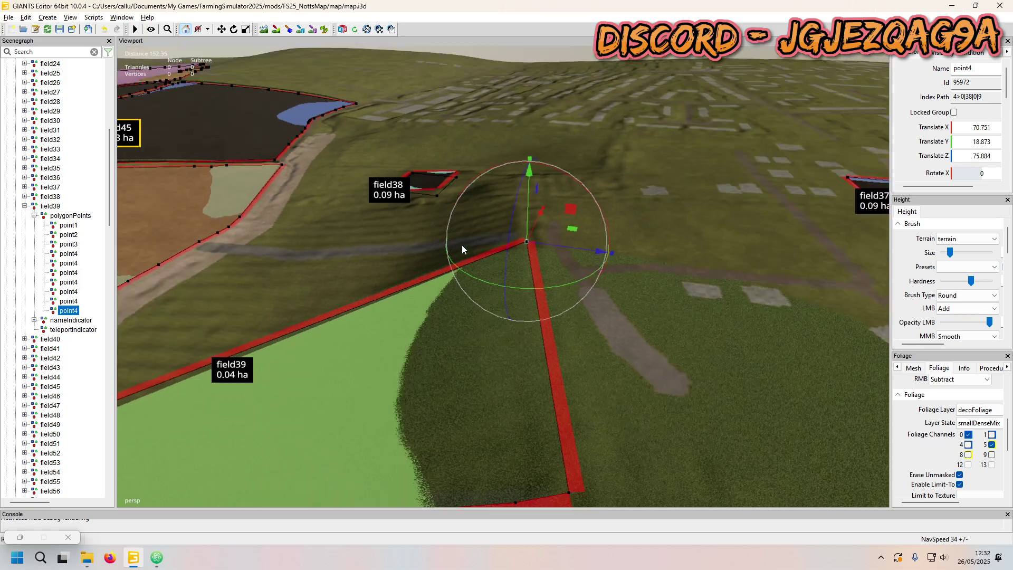
scroll(461, 245, up, 4)
alt+drag(743, 229, 441, 349)
scroll(441, 349, down, 3)
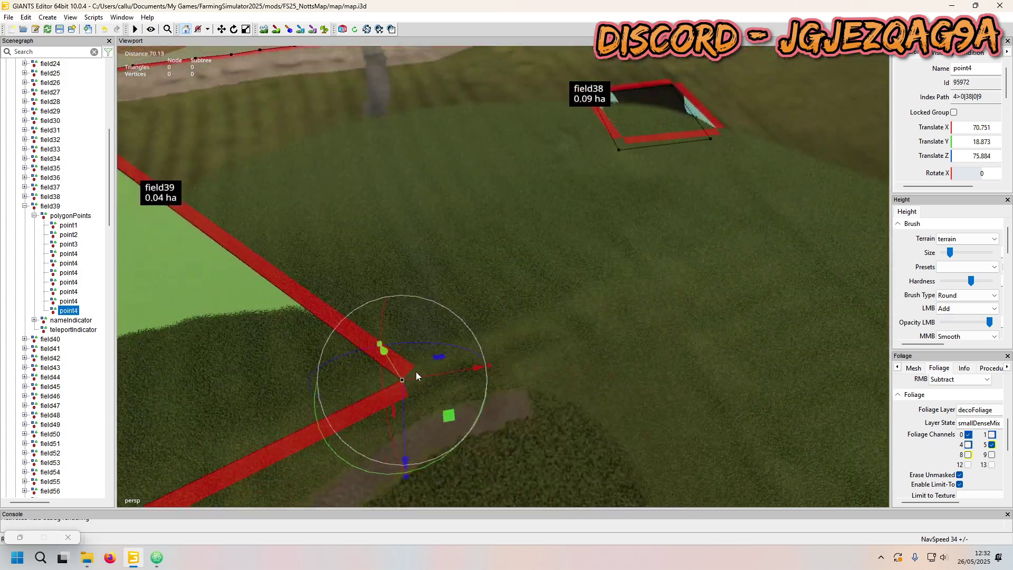
key(ctrl+d)
click(434, 358)
key(ctrl+d)
click(422, 310)
- Continue the boundary with three duplicated points along the side away from field40, heading back towards the track
key(ctrl+d)
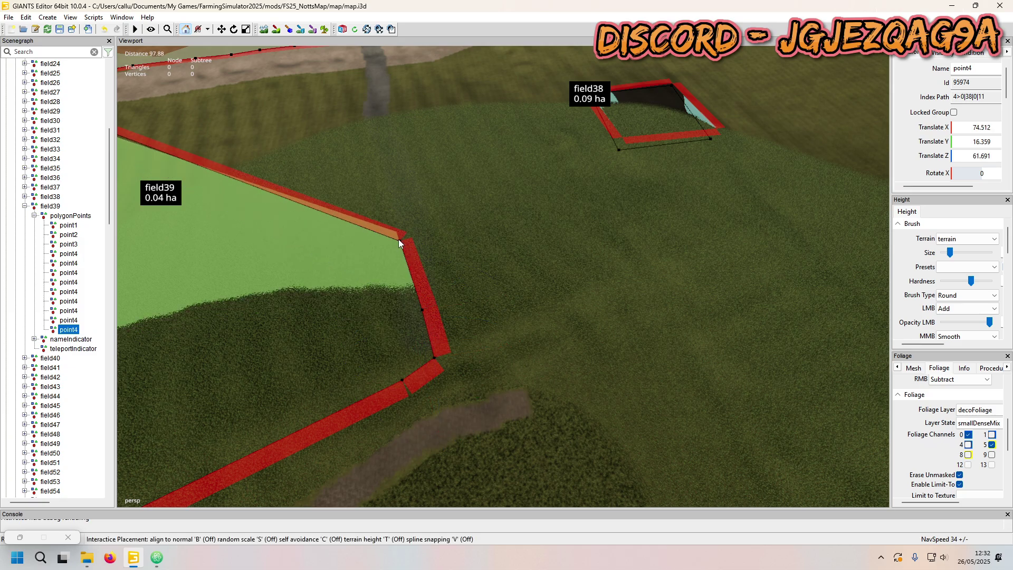
click(395, 233)
key(ctrl+d)
click(373, 176)
key(ctrl+d)
key(ctrl+b)
click(363, 147)
- Add three duplicated points down the remaining side edge, ending at the field corner on the track
alt+drag(362, 148, 361, 139)
scroll(361, 139, up, 2)
alt+middle_drag(536, 187, 548, 194)
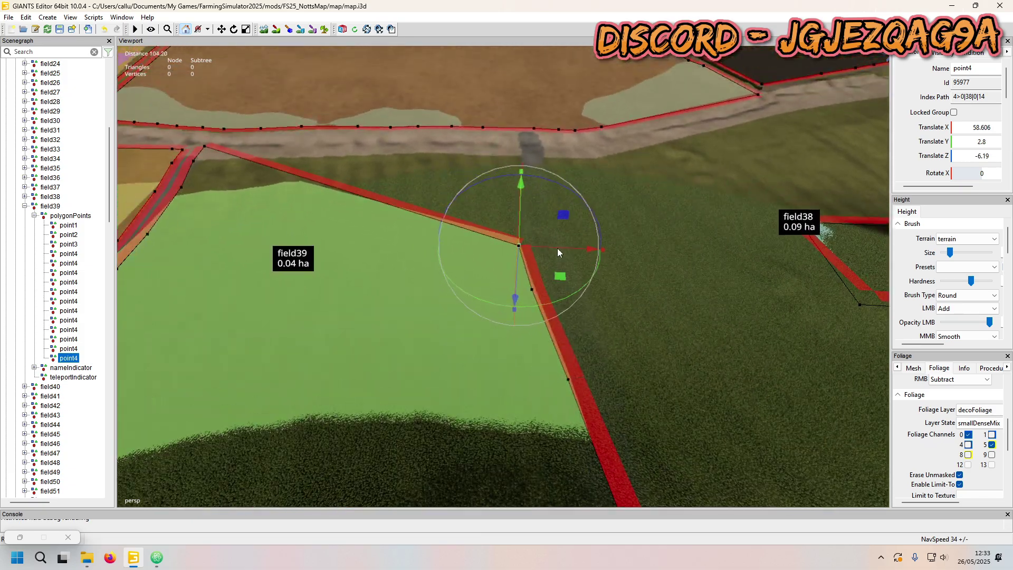
key(ctrl+d)
click(518, 193)
key(ctrl+d)
click(521, 164)
key(ctrl+d)
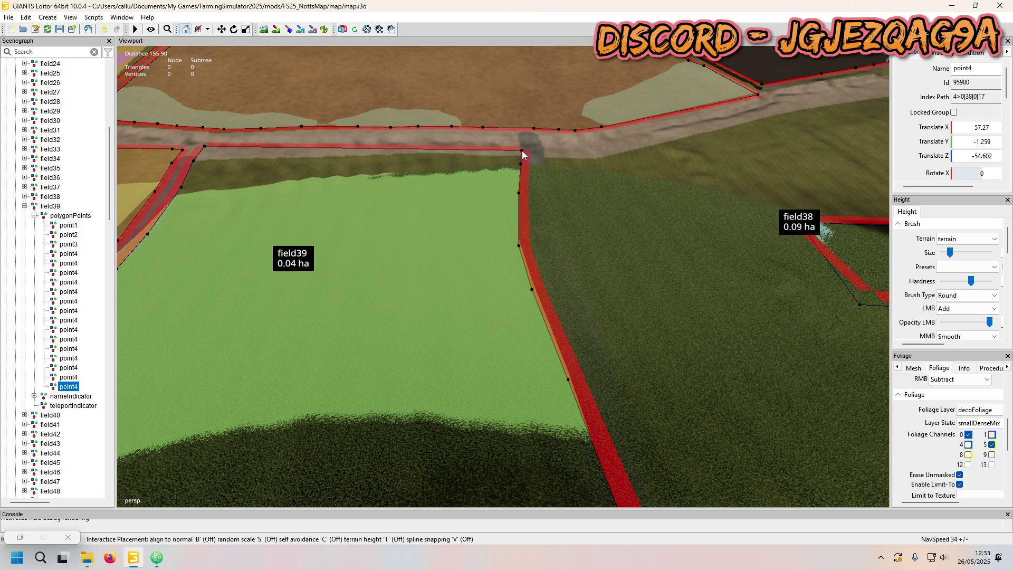
click(521, 150)
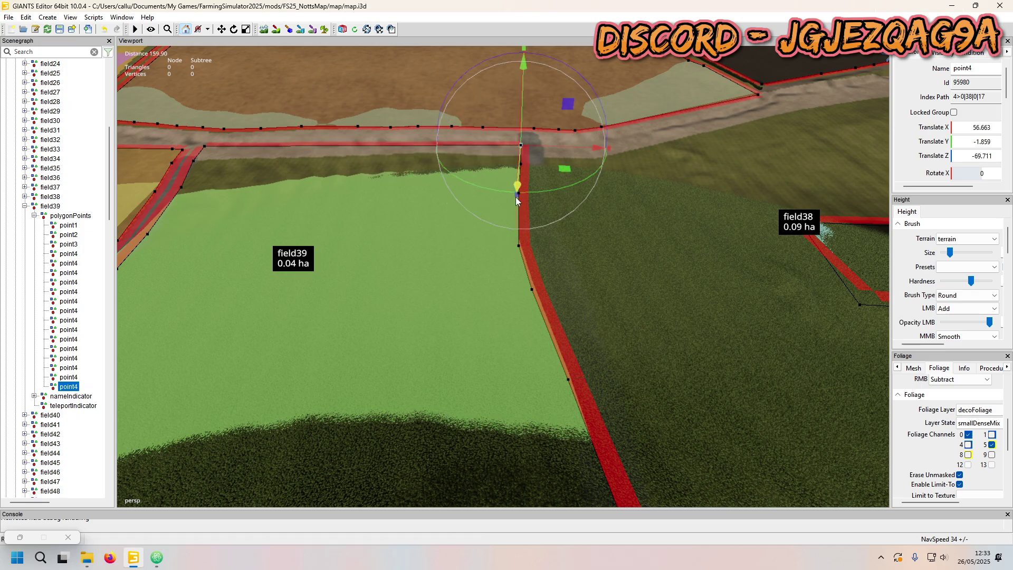
- Nudge the track corner point slightly towards the field and add two duplicated points along the track edge
middle_drag(514, 197, 469, 506)
scroll(505, 345, up, 5)
alt+drag(469, 506, 388, 210)
middle_drag(388, 210, 433, 248)
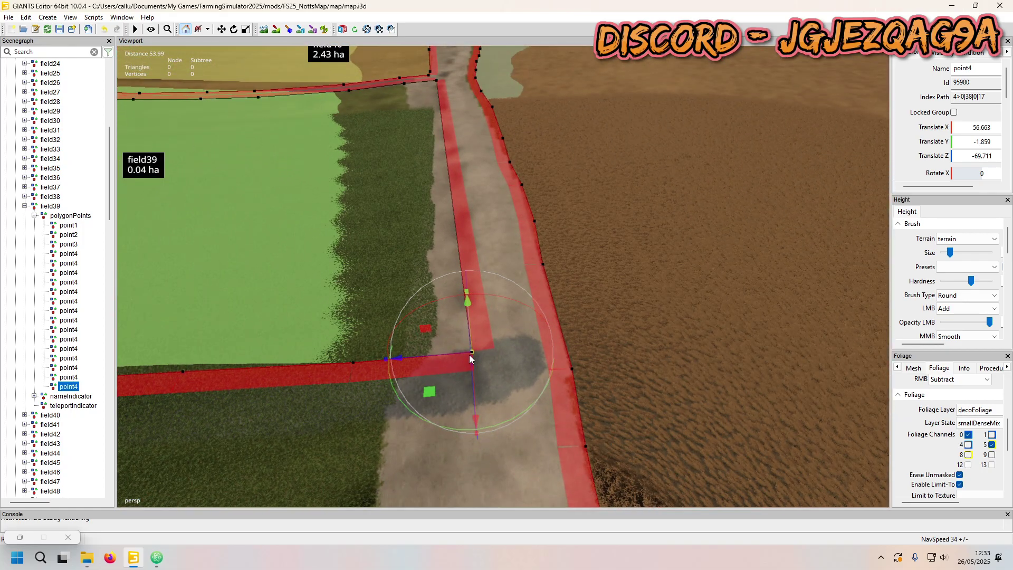
key(ctrl+d)
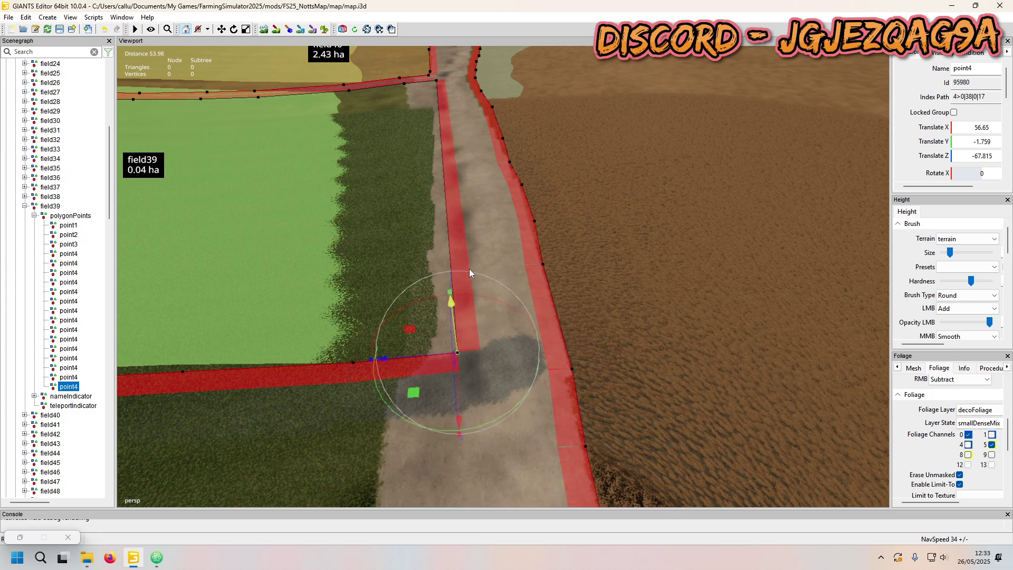
click(457, 213)
key(ctrl+d)
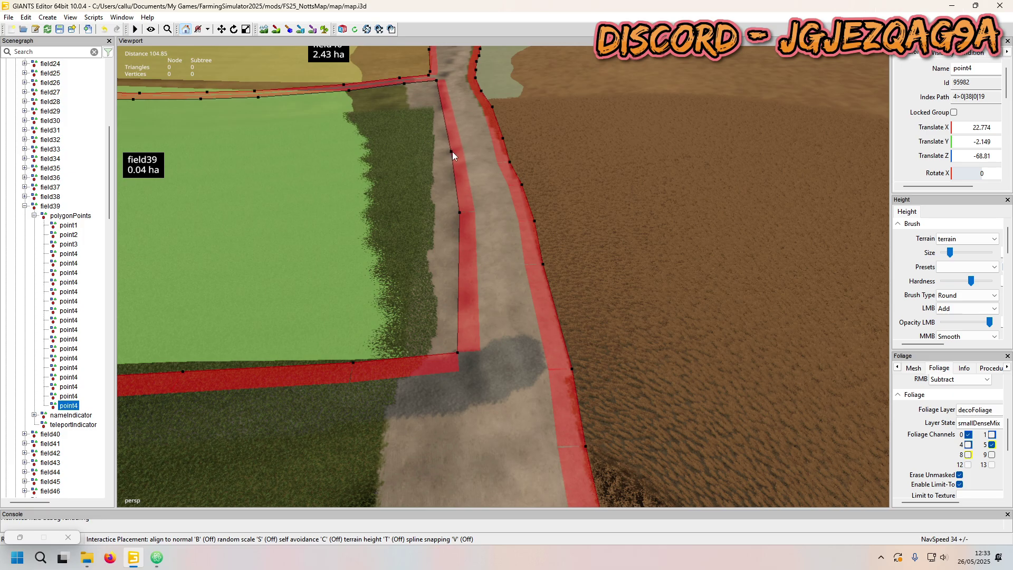
click(453, 151)
- Duplicate the last track-edge point and place it inside field39, about halfway towards the field label
alt+drag(471, 211, 495, 264)
right_drag(495, 264, 561, 201)
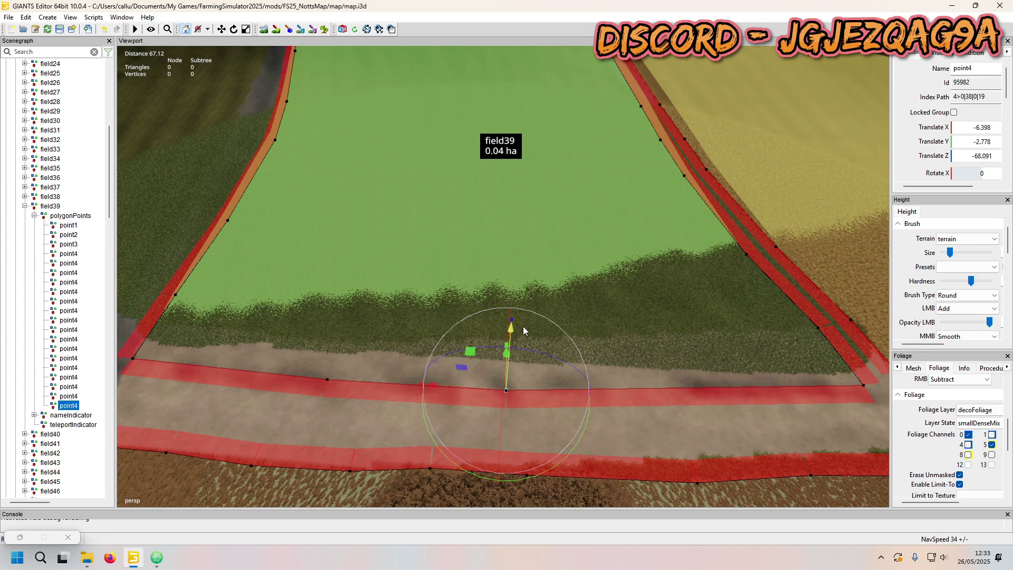
key(ctrl+d)
key(ctrl+b)
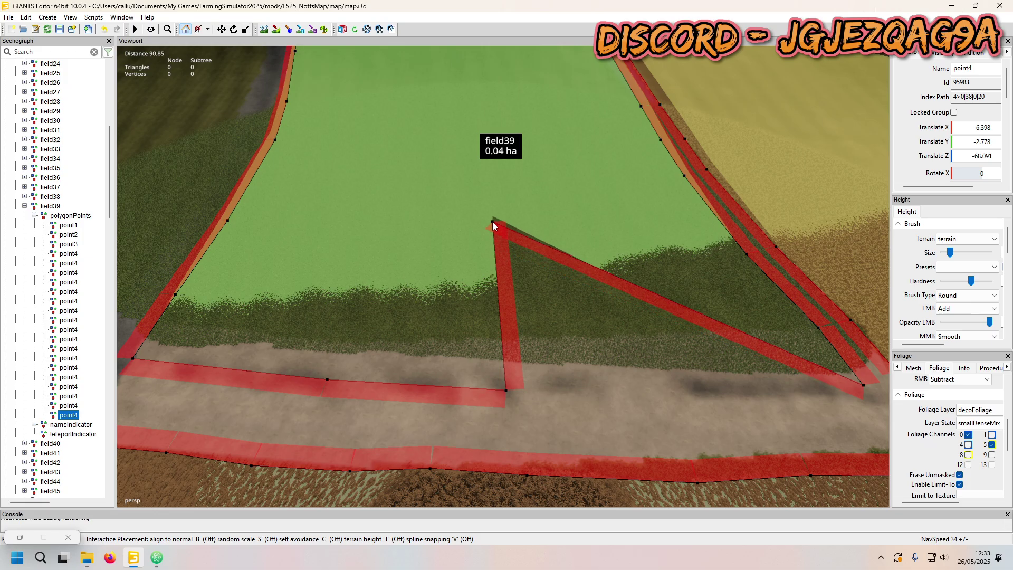
click(493, 217)
- Add six duplicated points that curve the boundary in an arc inside the field and back towards the track
scroll(521, 237, up, 4)
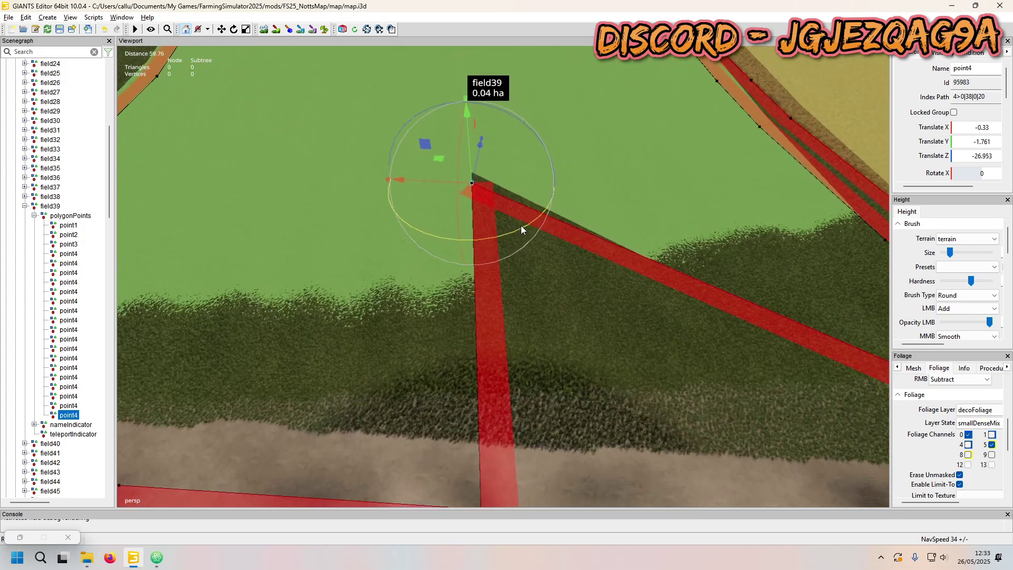
scroll(486, 188, down, 1)
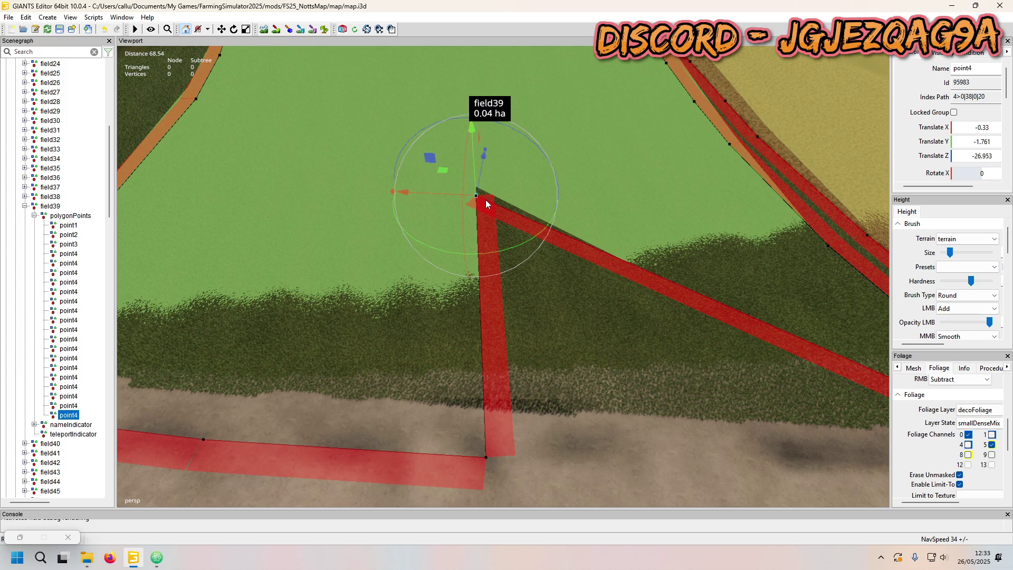
key(ctrl+d)
key(ctrl+b)
click(488, 173)
key(ctrl+d)
key(ctrl+b)
click(514, 163)
key(ctrl+d)
key(ctrl+b)
click(544, 164)
key(ctrl+d)
key(ctrl+b)
click(565, 175)
click(582, 189)
click(596, 207)
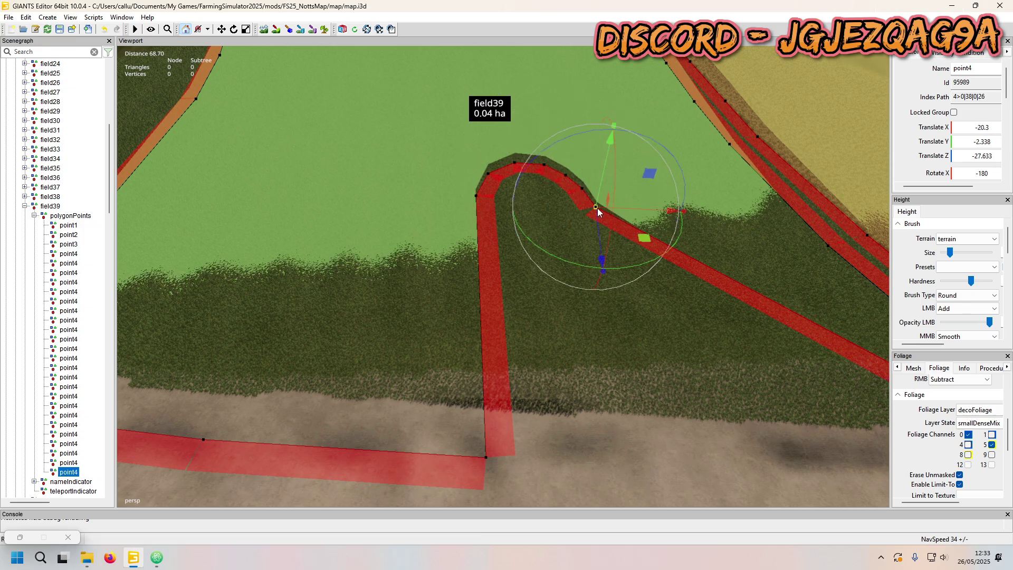
- Add six points along the open underside of the arc, closing the loop at its first point
click(589, 221)
click(565, 224)
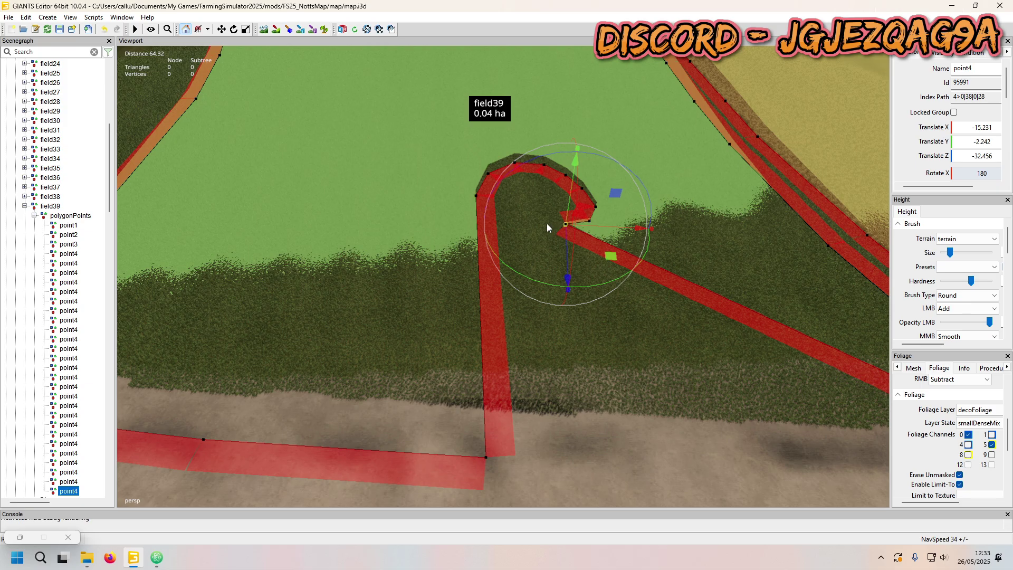
click(542, 222)
click(504, 208)
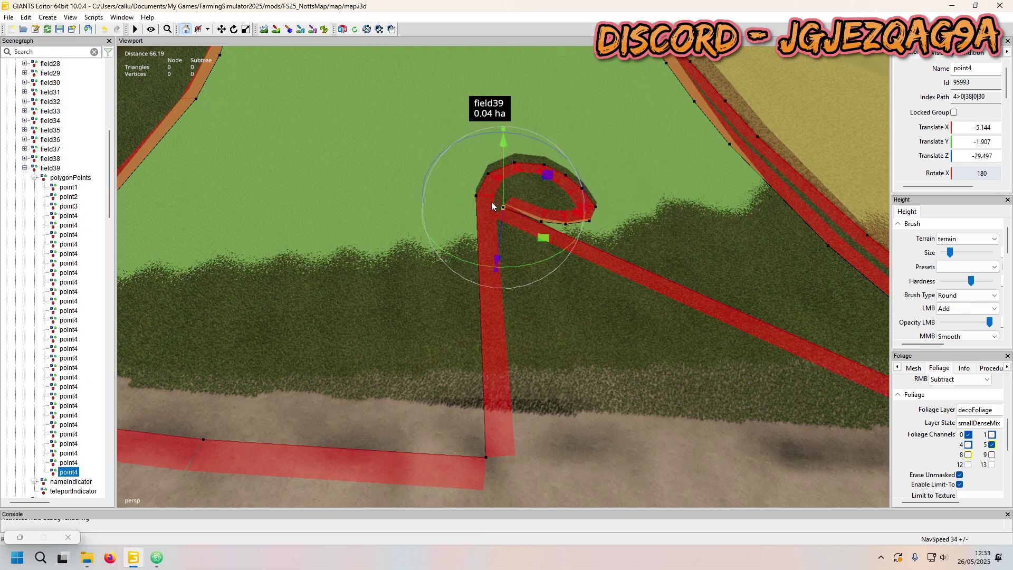
click(490, 199)
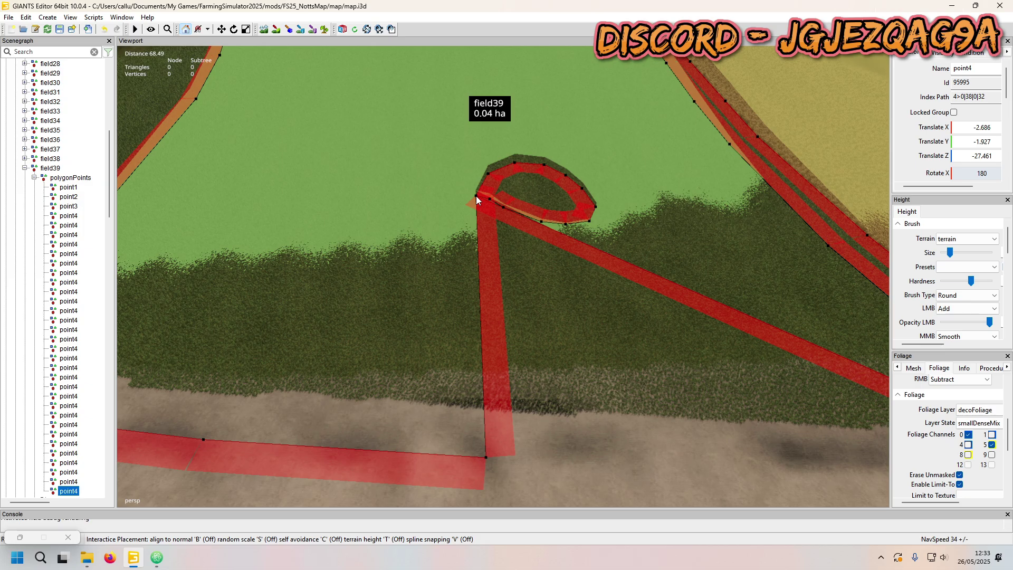
click(476, 195)
- Place another duplicated point on the corner at the track and shift it slightly sideways off the original point
click(486, 457)
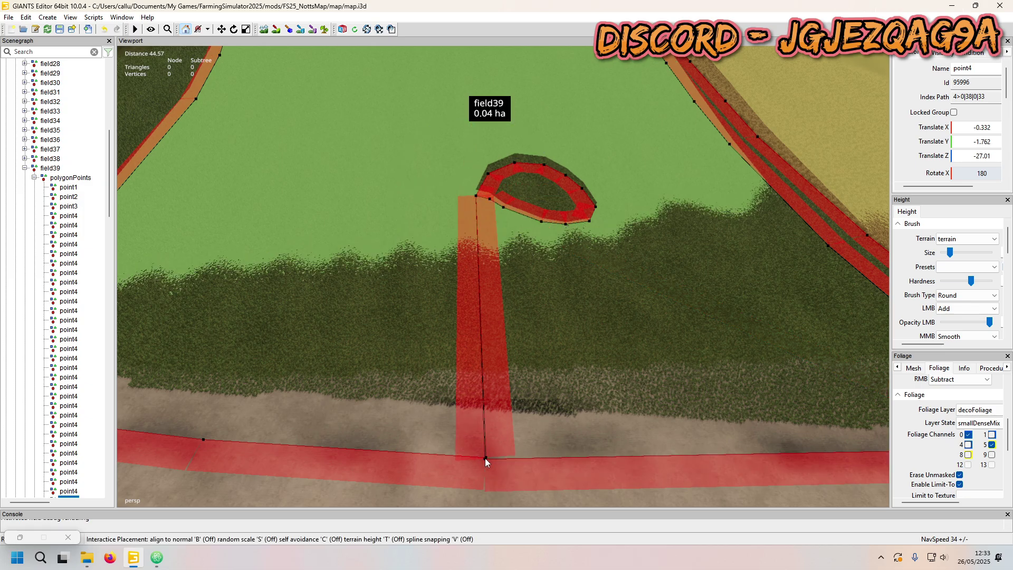
click(486, 457)
scroll(518, 368, up, 5)
alt+middle_drag(510, 274, 484, 318)
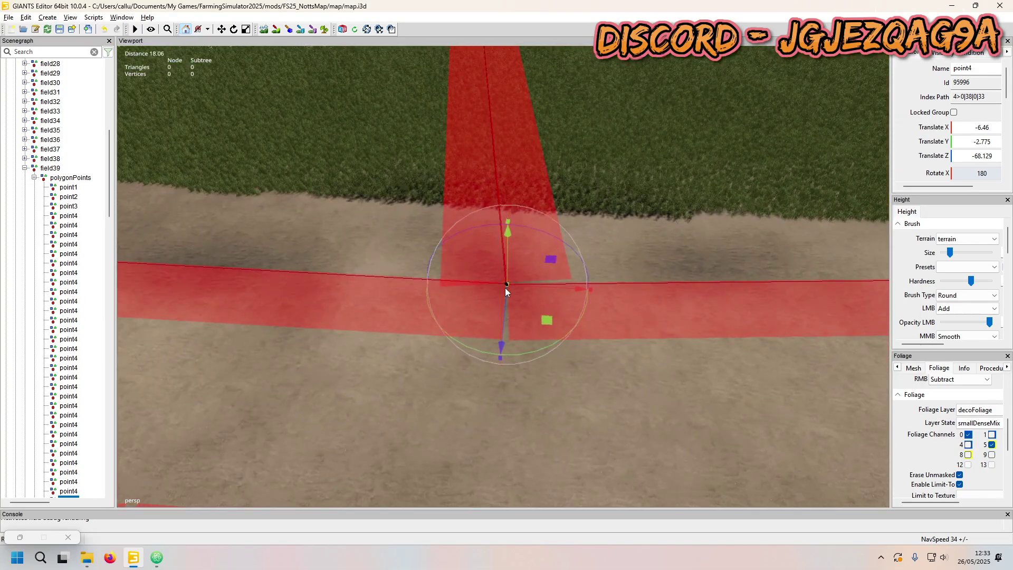
drag(515, 286, 513, 286)
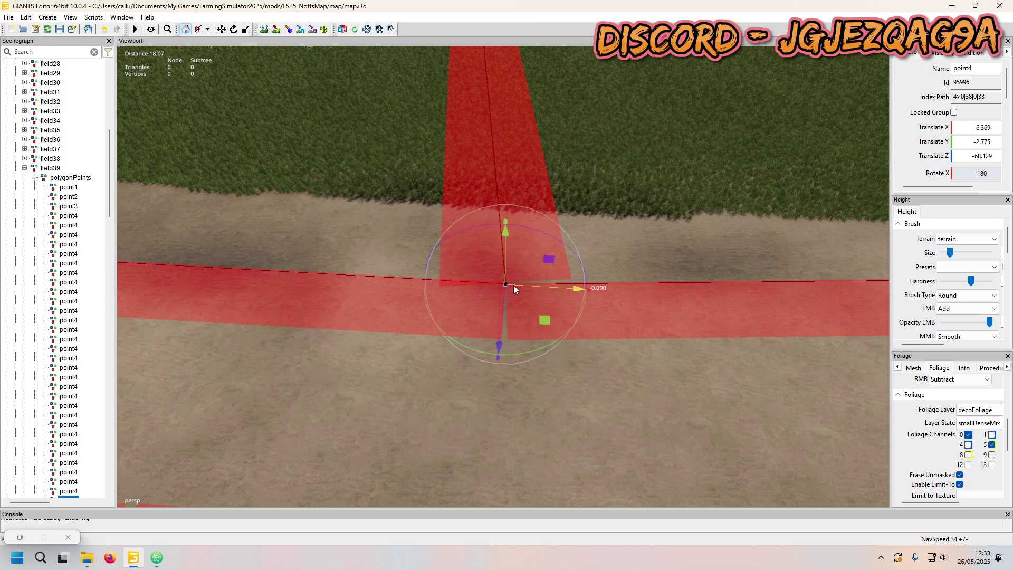
- Duplicate the track corner point and place the copy further along the track edge towards field40
alt+middle_drag(514, 285, 502, 306)
scroll(497, 280, down, 3)
alt+drag(505, 207, 651, 363)
right_drag(651, 363, 622, 350)
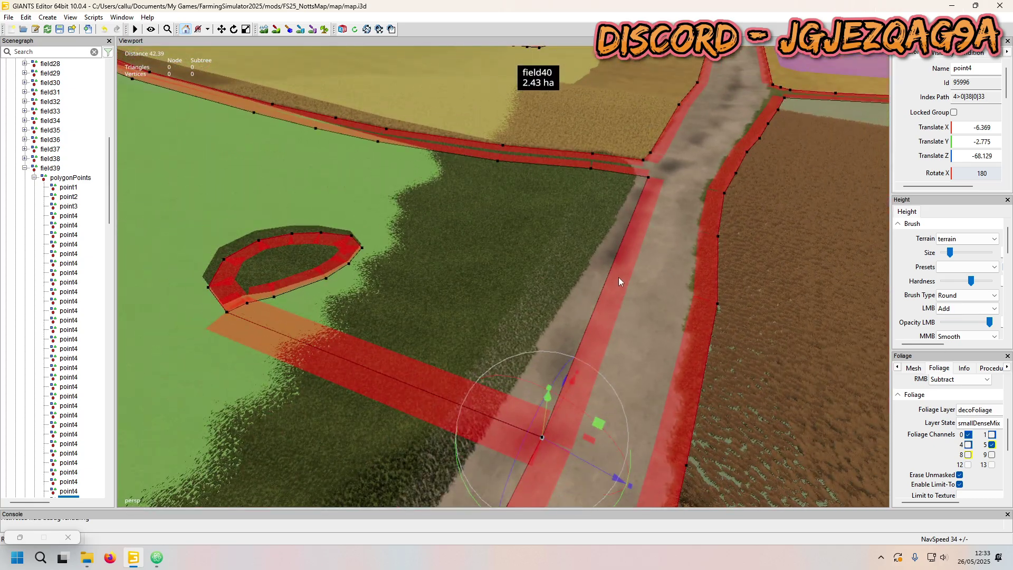
key(ctrl+d)
key(ctrl+b)
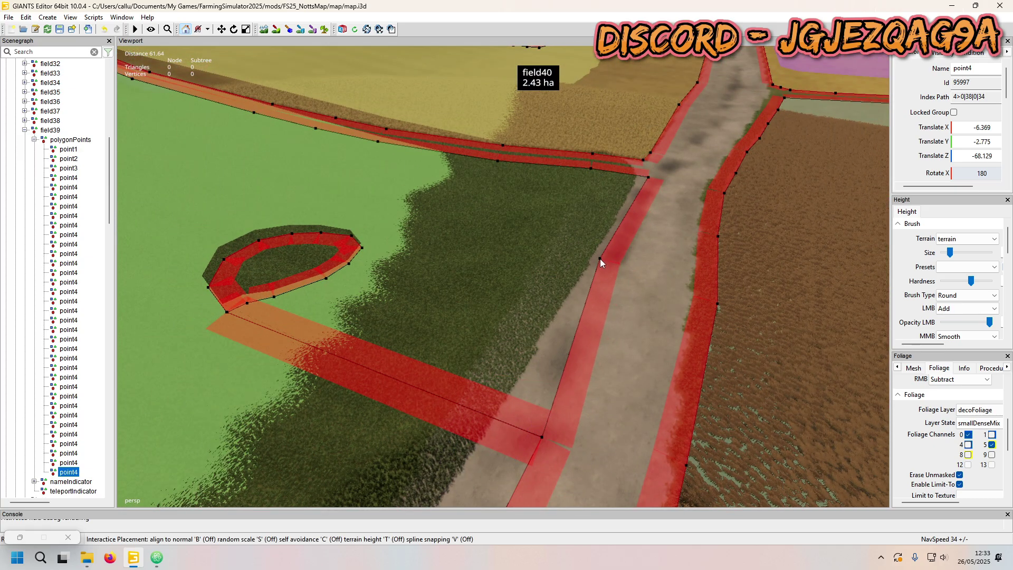
click(599, 259)
- Select field39 and clear its fruits with the Field Toolkit
right_drag(599, 258, 454, 296)
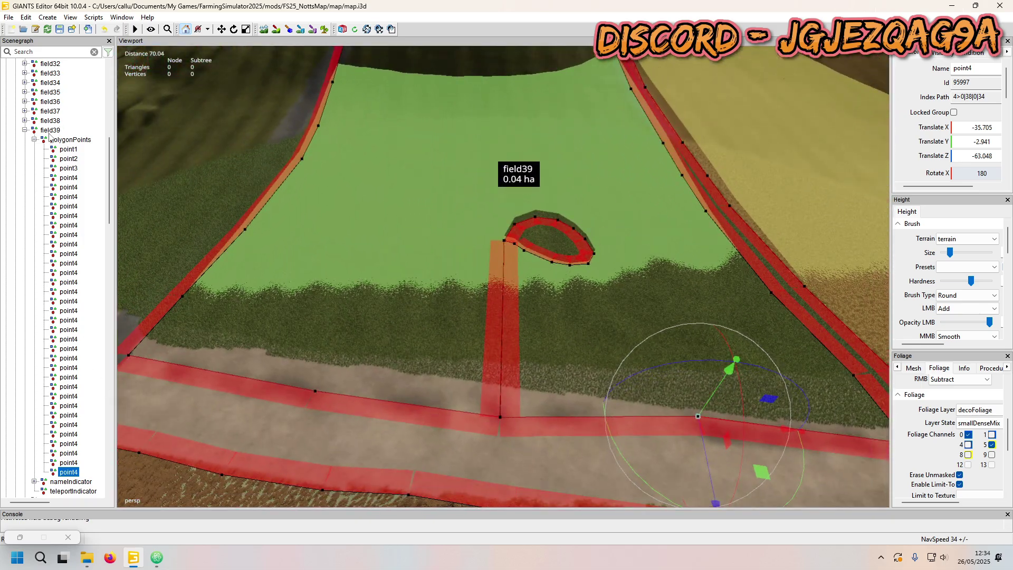
click(50, 130)
click(19, 537)
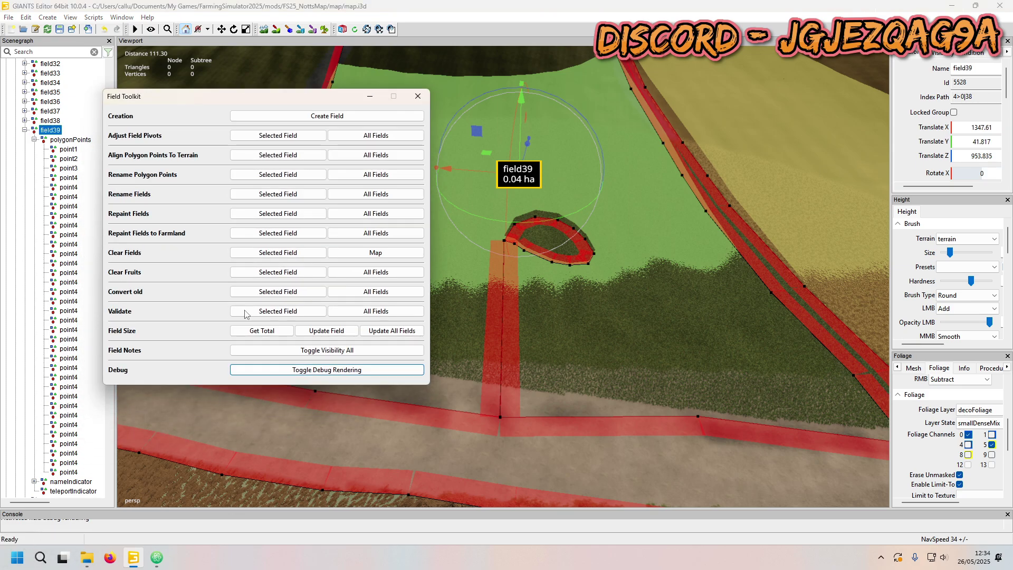
click(241, 271)
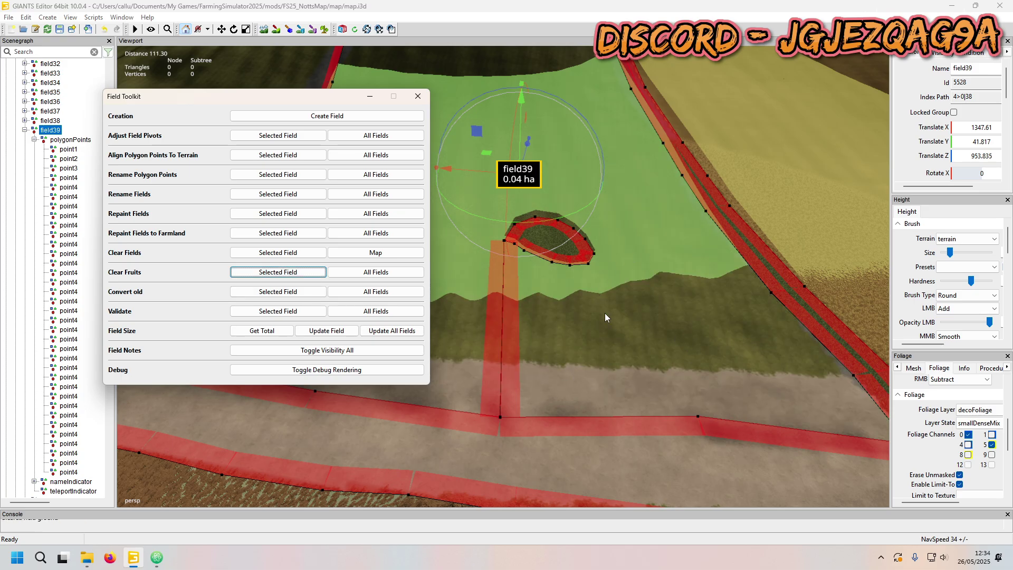
- Turn off the debug rendering and examine the uncleared island inside field39
scroll(605, 313, up, 2)
alt+drag(606, 284, 697, 243)
scroll(697, 232, up, 4)
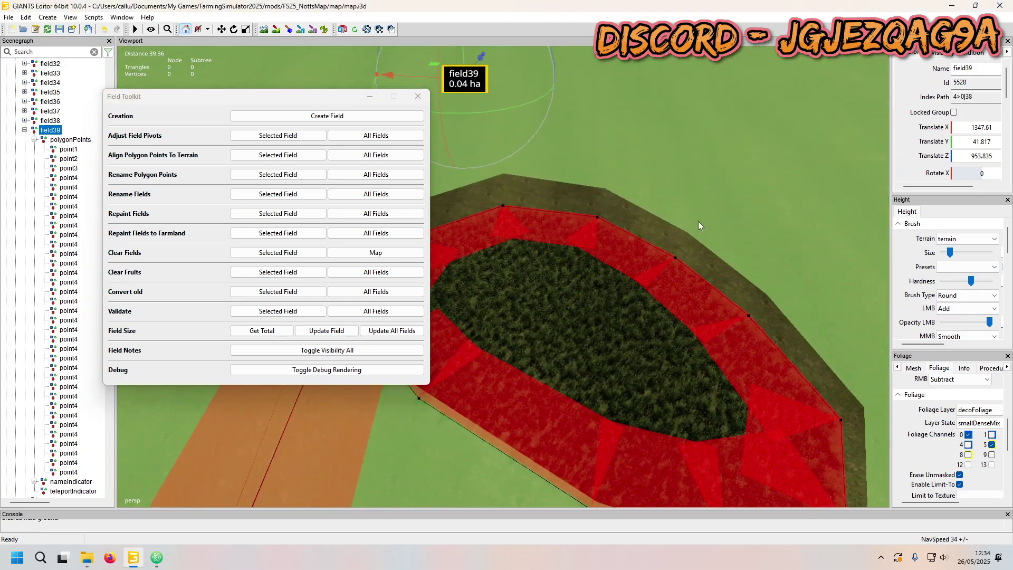
click(348, 369)
scroll(636, 322, down, 3)
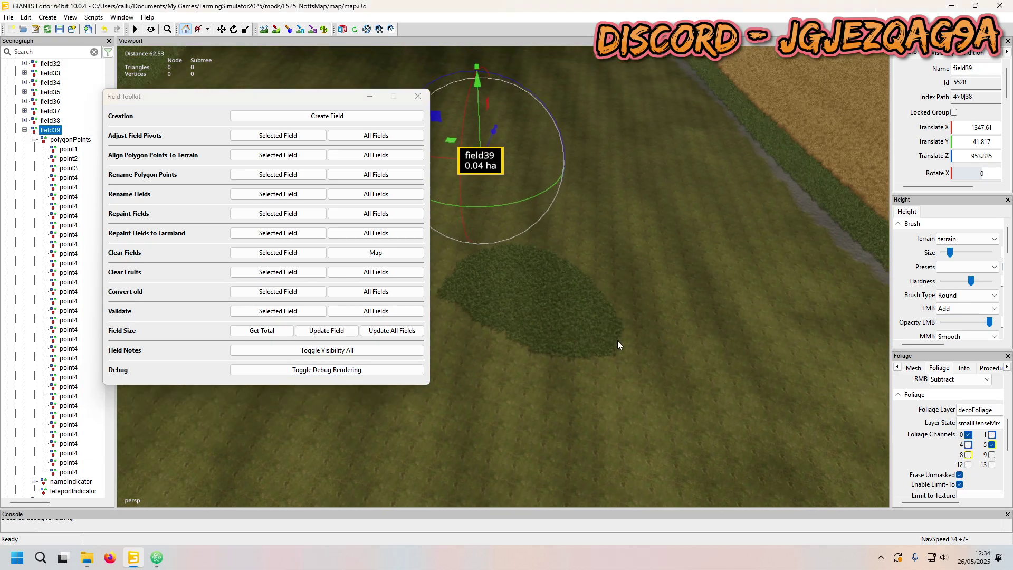
scroll(618, 346, up, 2)
click(370, 96)
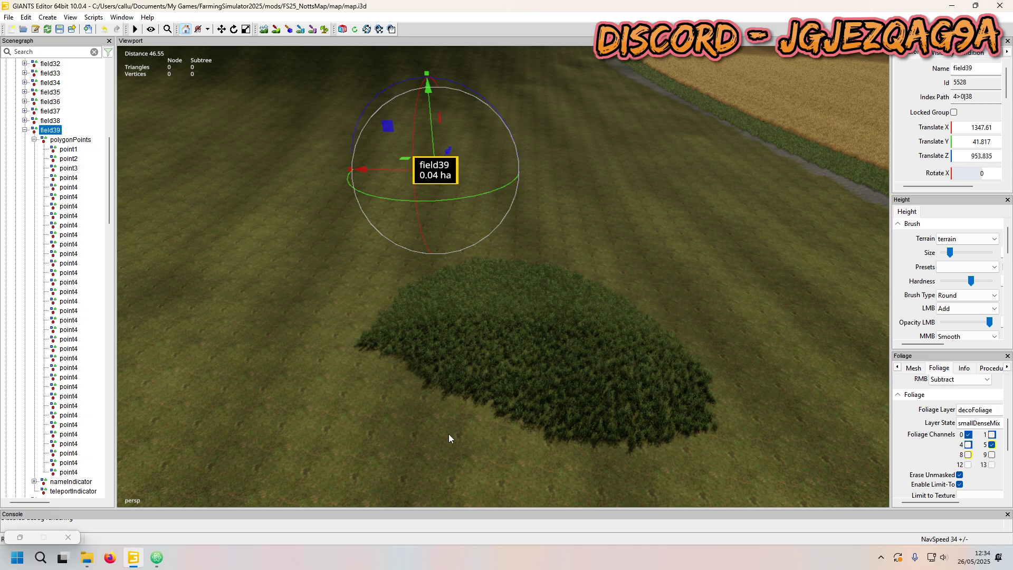
scroll(453, 412, down, 3)
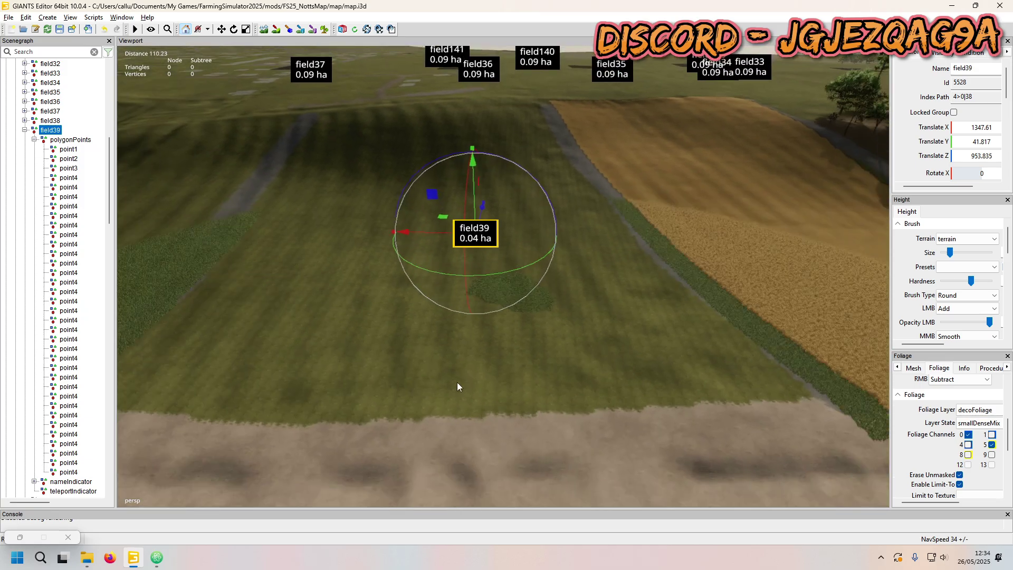
scroll(457, 381, up, 2)
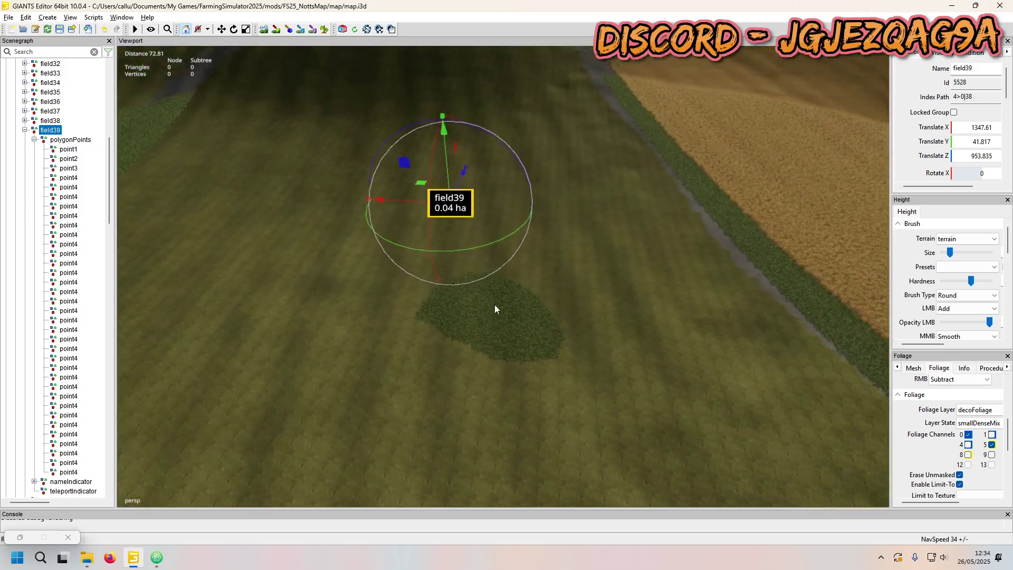
scroll(495, 308, up, 1)
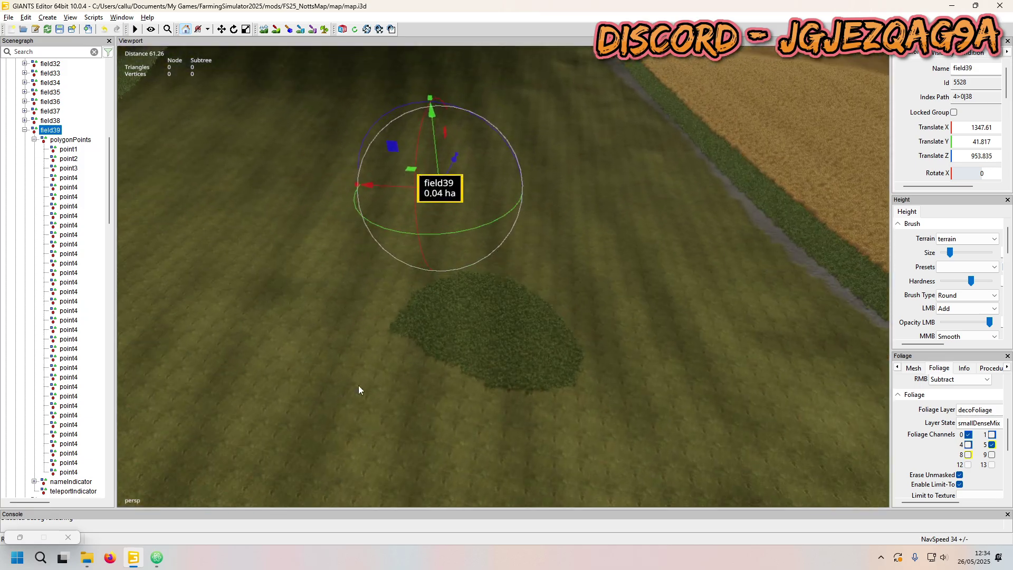
- Turn on the debug rendering, run Repaint Fields and Repaint Fields to Farmland on field39, and deselect the field
click(20, 537)
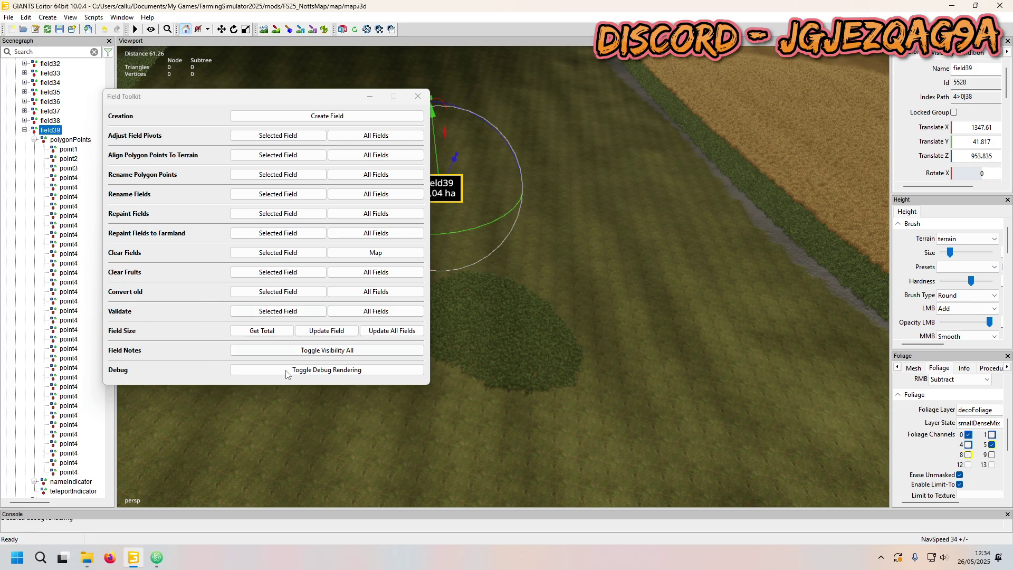
click(287, 374)
scroll(584, 261, down, 4)
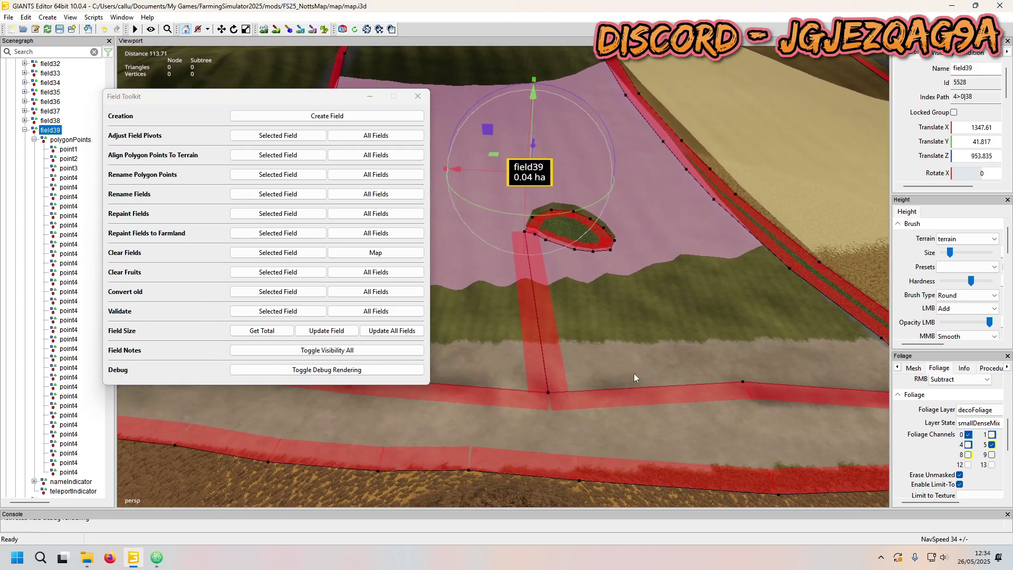
scroll(628, 365, up, 1)
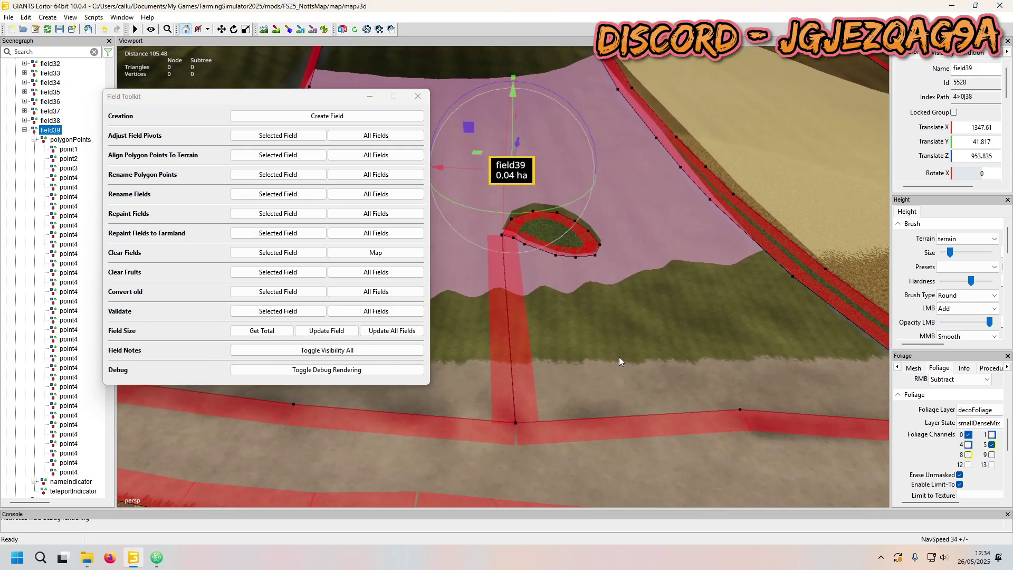
click(248, 214)
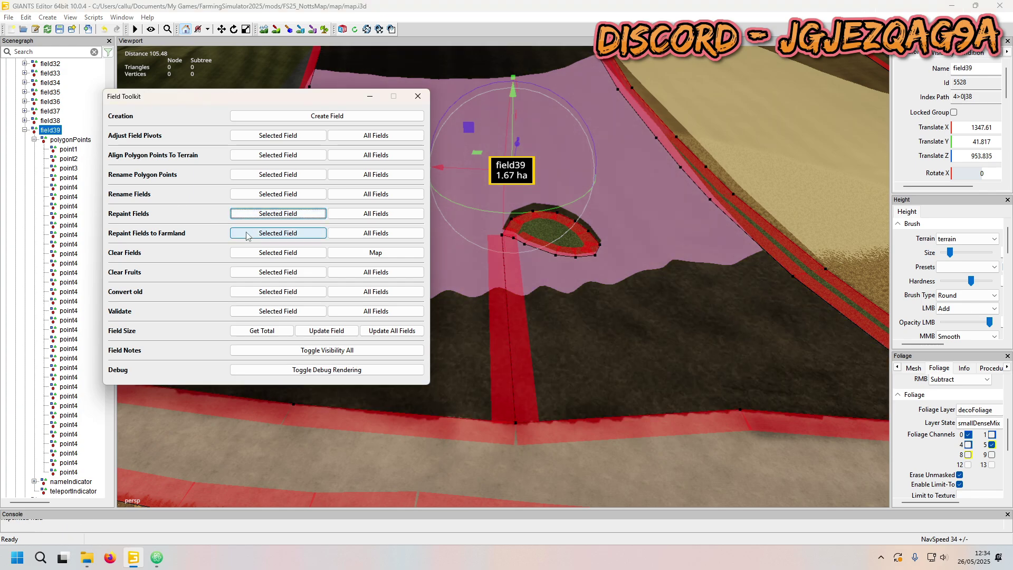
click(246, 234)
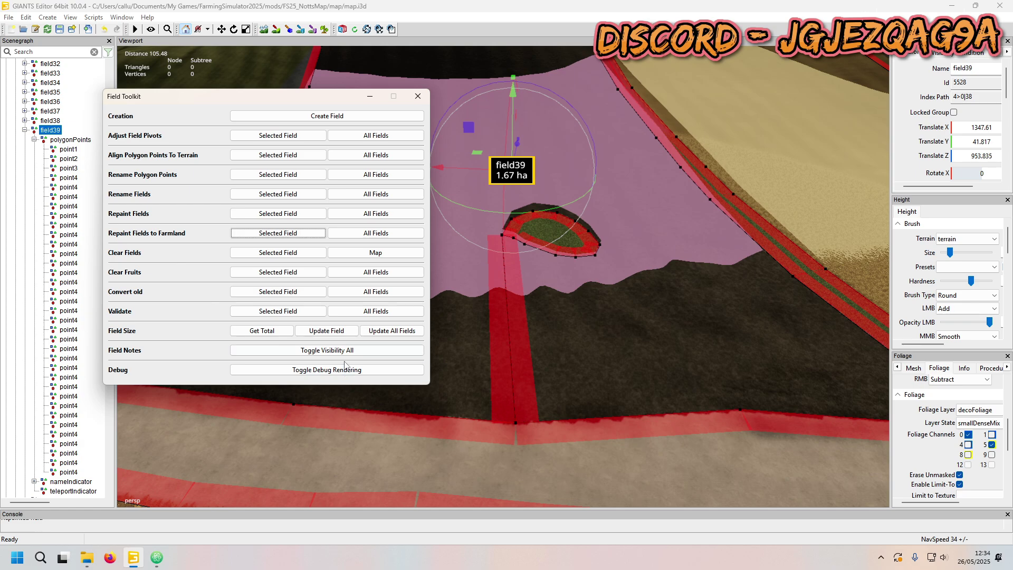
click(370, 96)
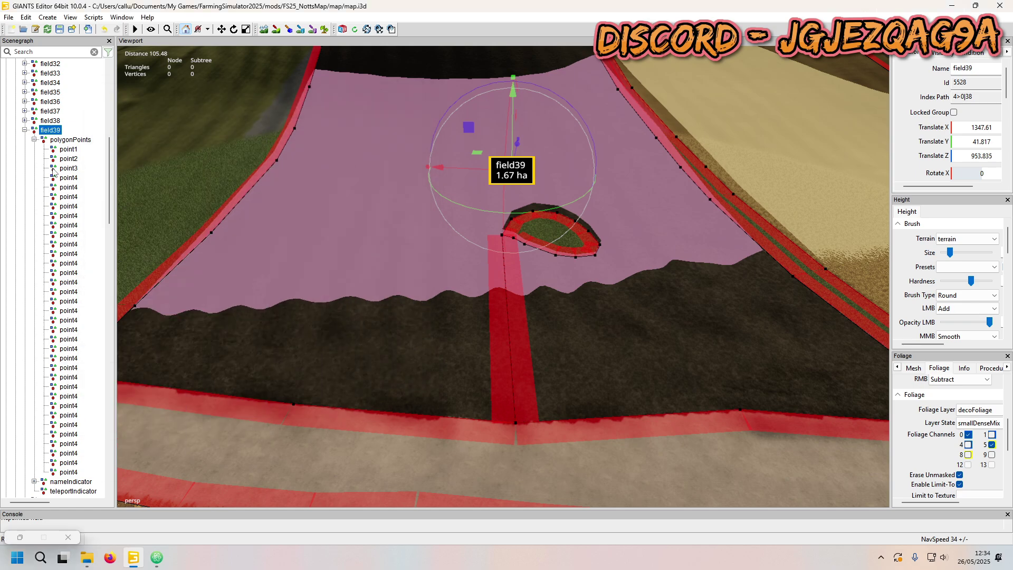
click(69, 130)
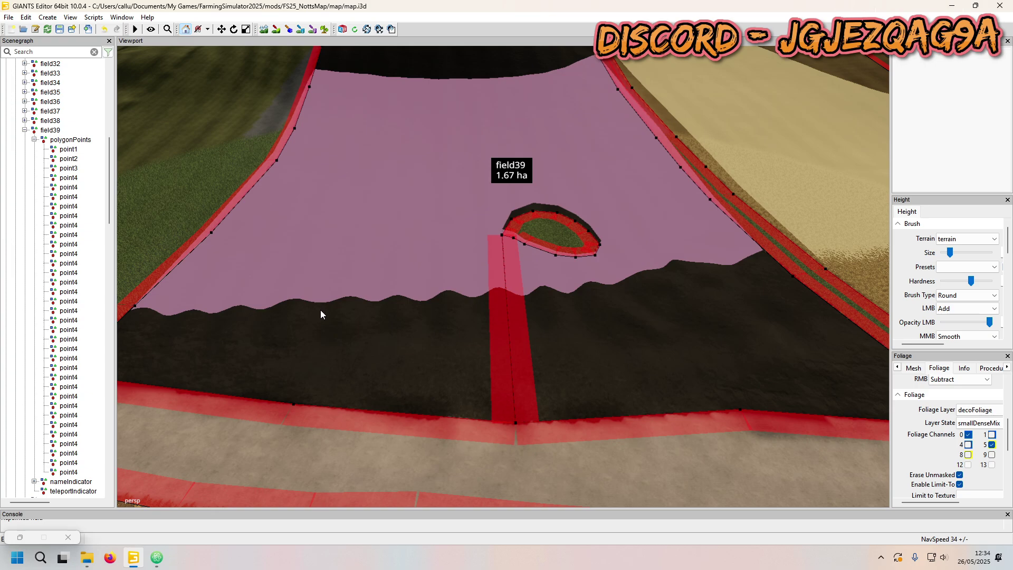
- Check the map's config folder in File Explorer and switch to fields.xml in Atom
click(87, 558)
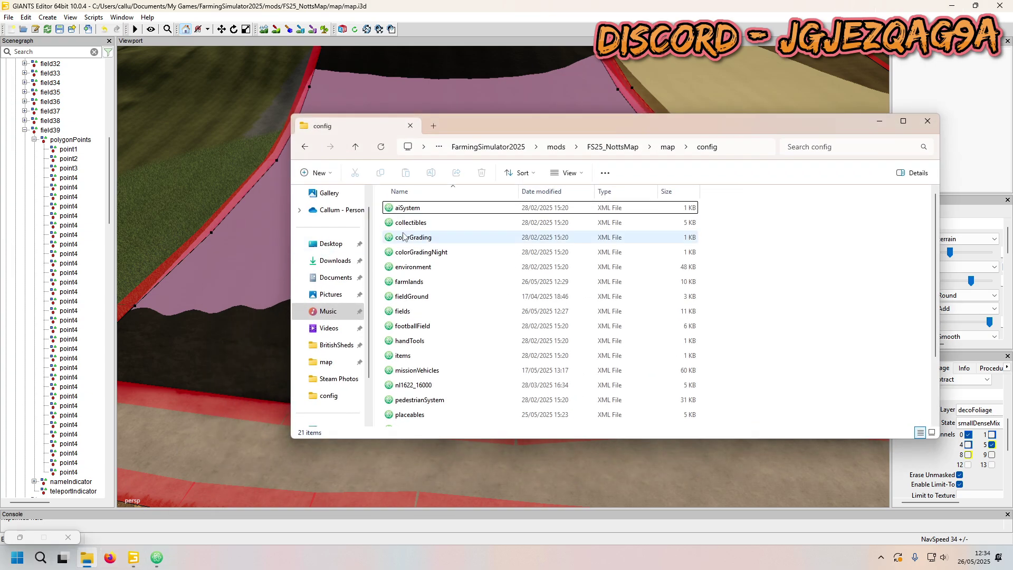
click(667, 146)
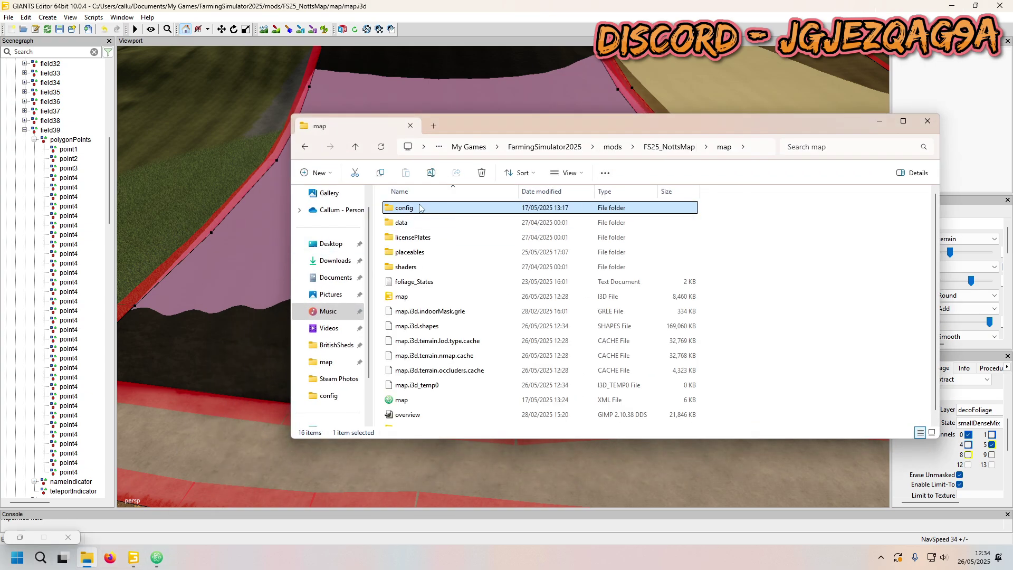
double_click(421, 208)
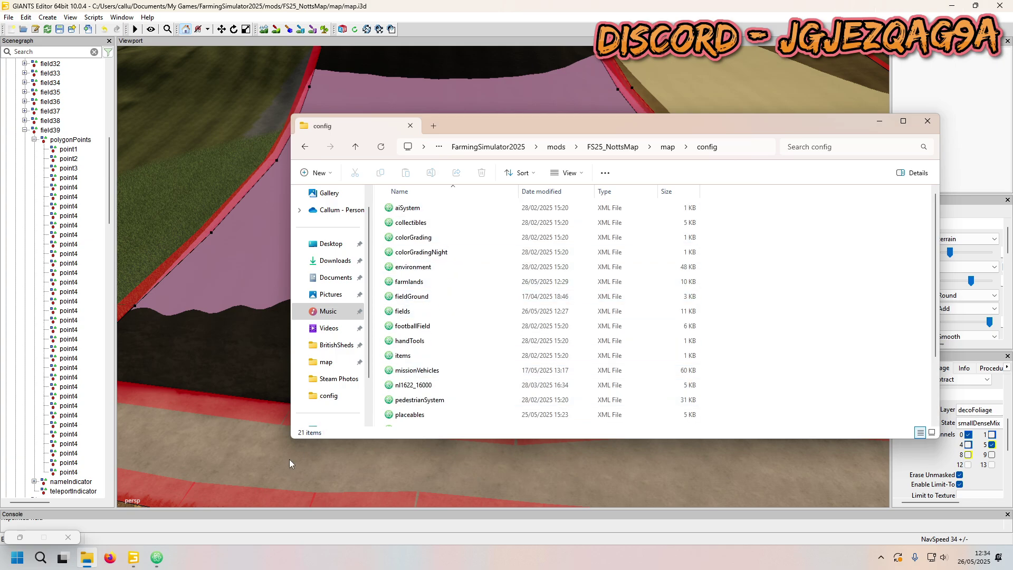
click(158, 557)
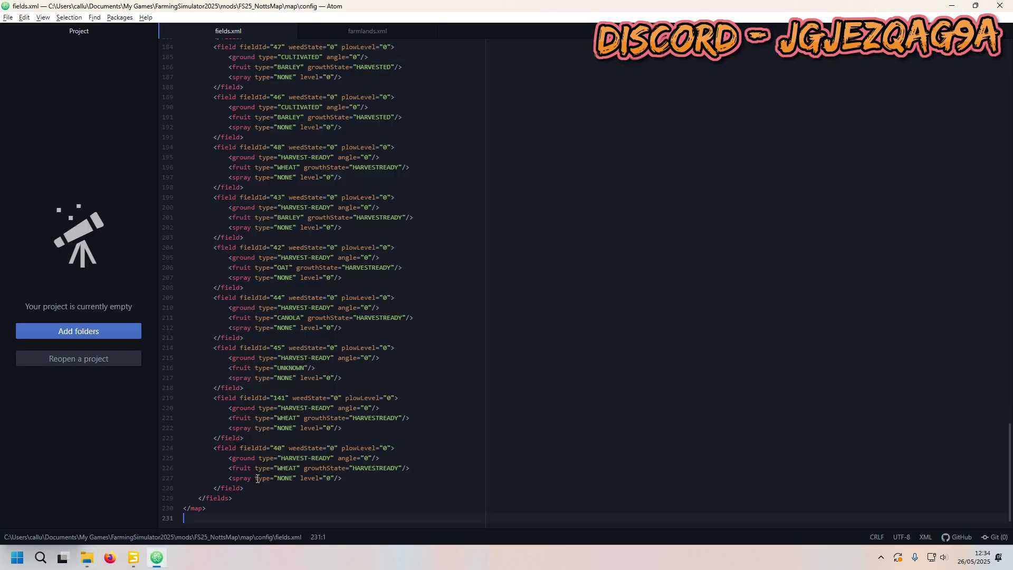
- Copy the field 40 entry below itself in fields.xml and set the copy's fieldId to 39
drag(252, 488, 176, 450)
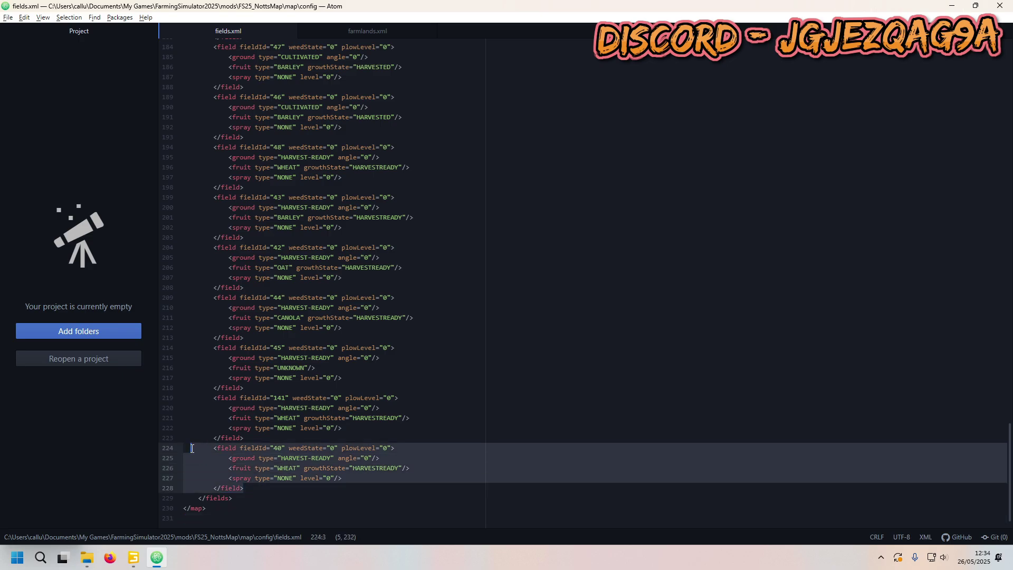
key(ctrl+c)
click(269, 489)
key(Return)
key(ctrl+v)
click(283, 457)
double_click(278, 458)
text(39)
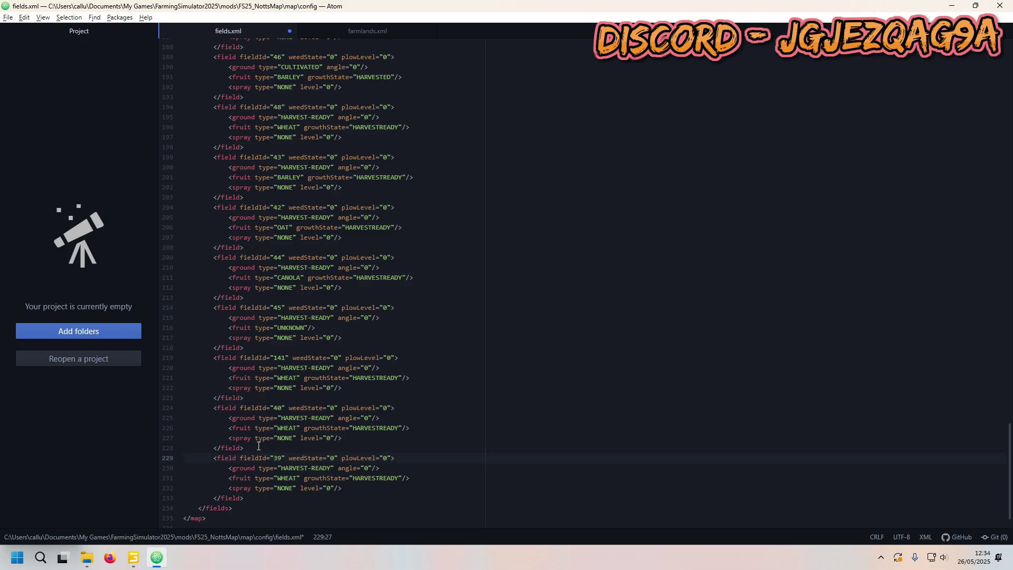
- Set field 39's fruit type to CANOLA and check its growthState and ground type values
double_click(286, 478)
text(CANOLA)
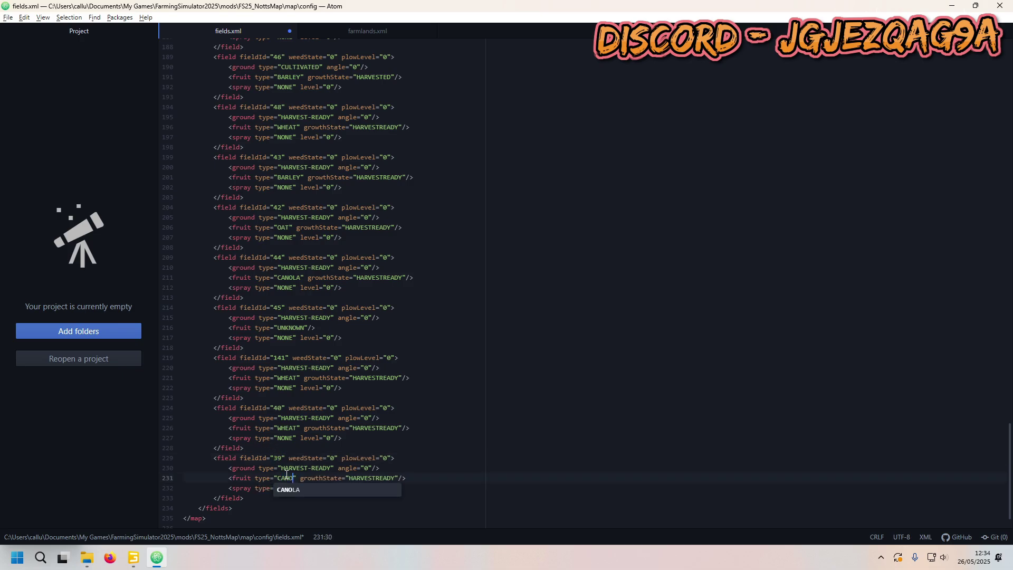
double_click(372, 477)
double_click(296, 467)
- Switch to GIANTS Editor and examine the neighbouring wheat crop and field39's repainted ground up close
click(133, 558)
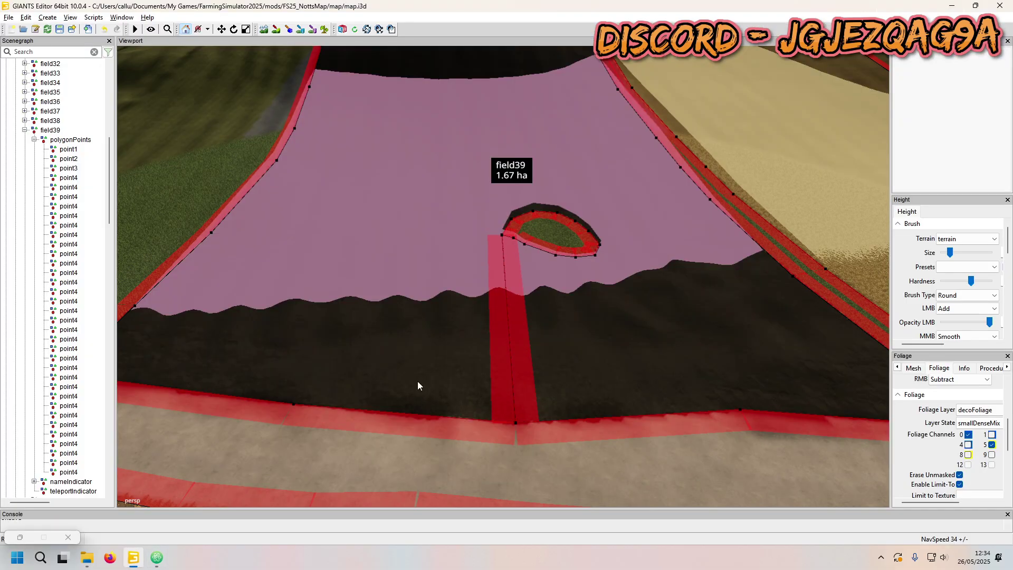
scroll(476, 324, up, 5)
alt+middle_drag(476, 324, 338, 331)
scroll(340, 315, up, 7)
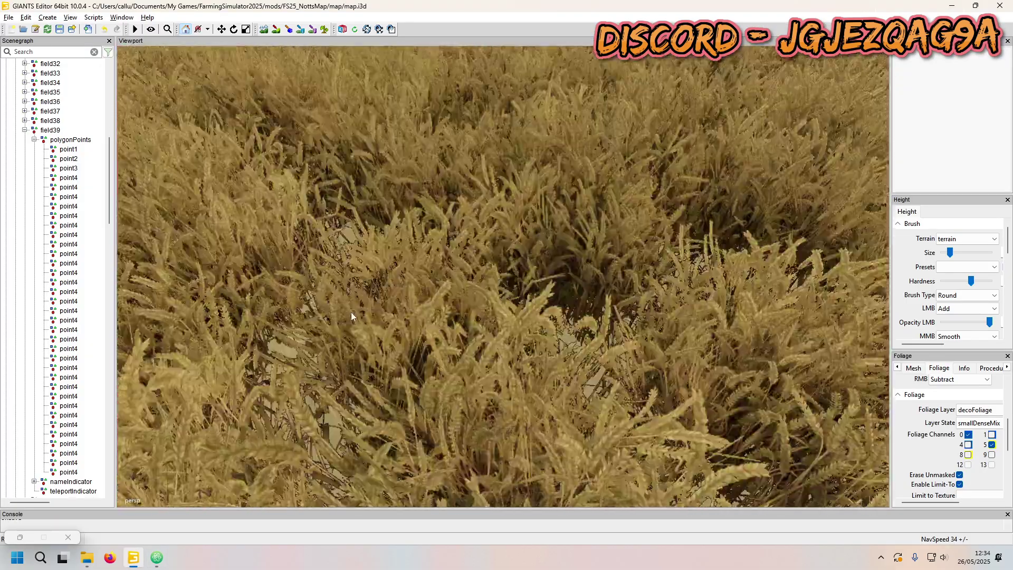
scroll(354, 312, up, 3)
scroll(354, 311, down, 10)
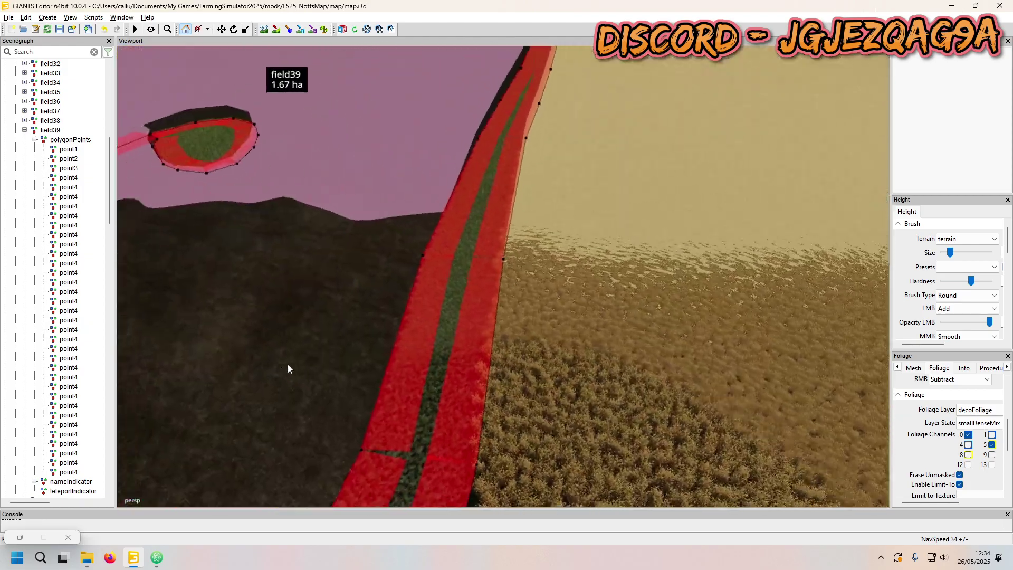
alt+middle_drag(294, 363, 411, 357)
scroll(425, 341, up, 3)
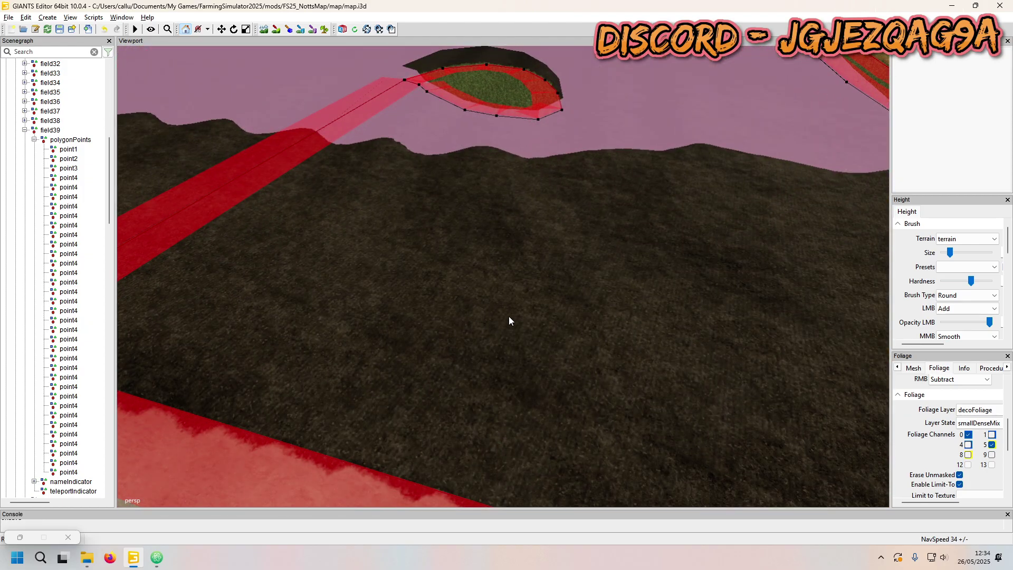
- Switch to farmlands.xml in Atom and find the entries for farmlands 39 and 42
key(alt+Tab)
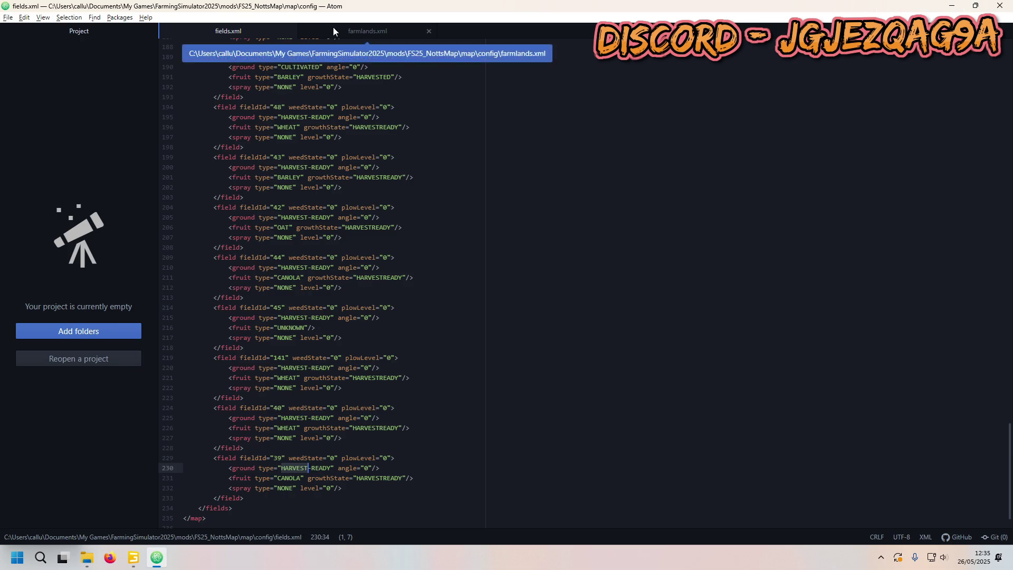
click(334, 29)
scroll(342, 452, down, 5)
scroll(342, 452, up, 5)
click(361, 396)
scroll(353, 226, up, 1)
scroll(354, 225, up, 1)
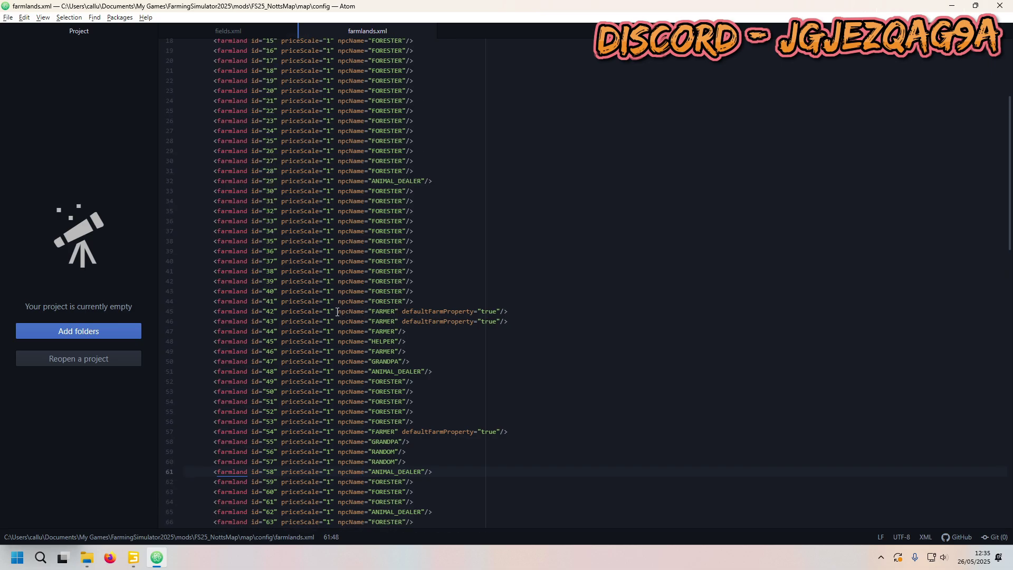
- Replace farmland 39's npcName with farmland 42's npcName="FARMER" defaultFarmProperty="true" attributes and save farmlands.xml
drag(338, 312, 509, 307)
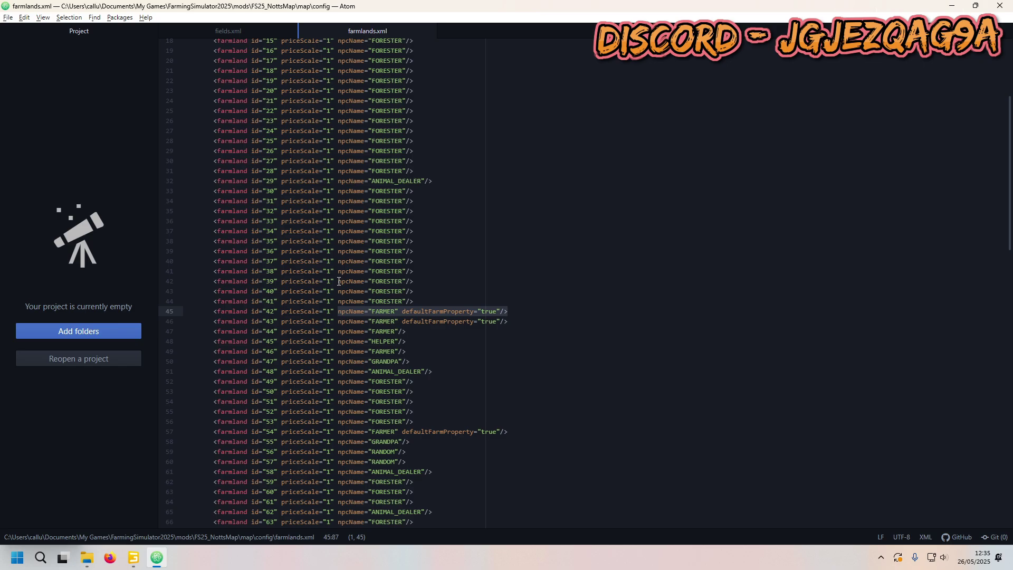
drag(338, 281, 420, 280)
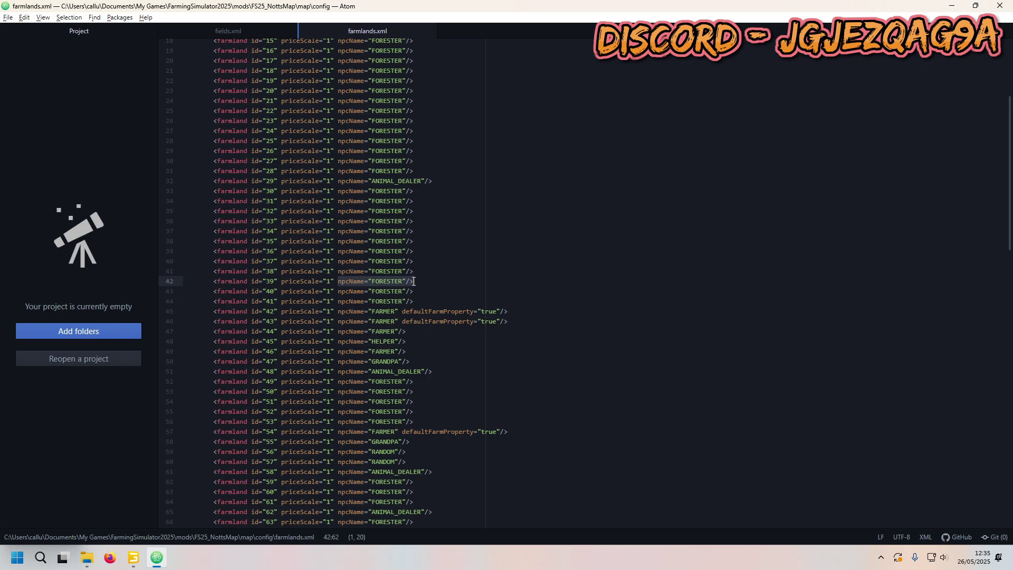
drag(338, 311, 508, 311)
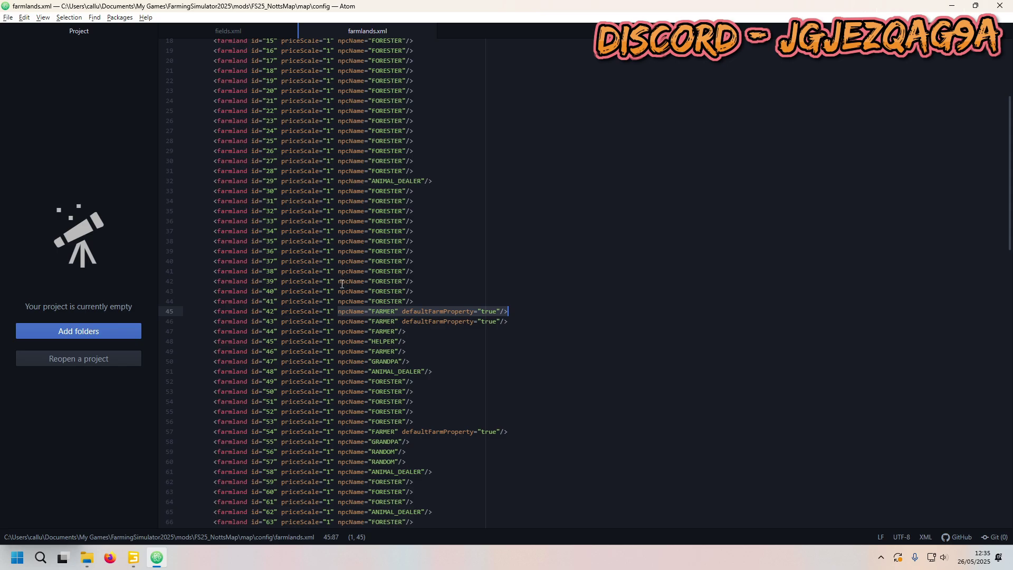
drag(338, 281, 420, 281)
key(ctrl+v)
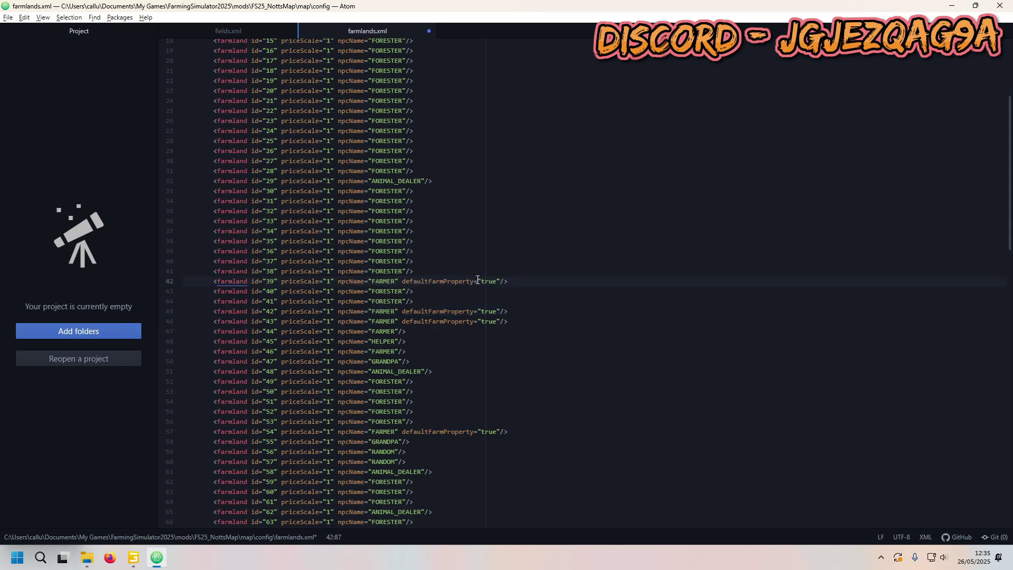
key(ctrl+s)
- Switch back to GIANTS Editor and move the Discord window out of the way
click(133, 557)
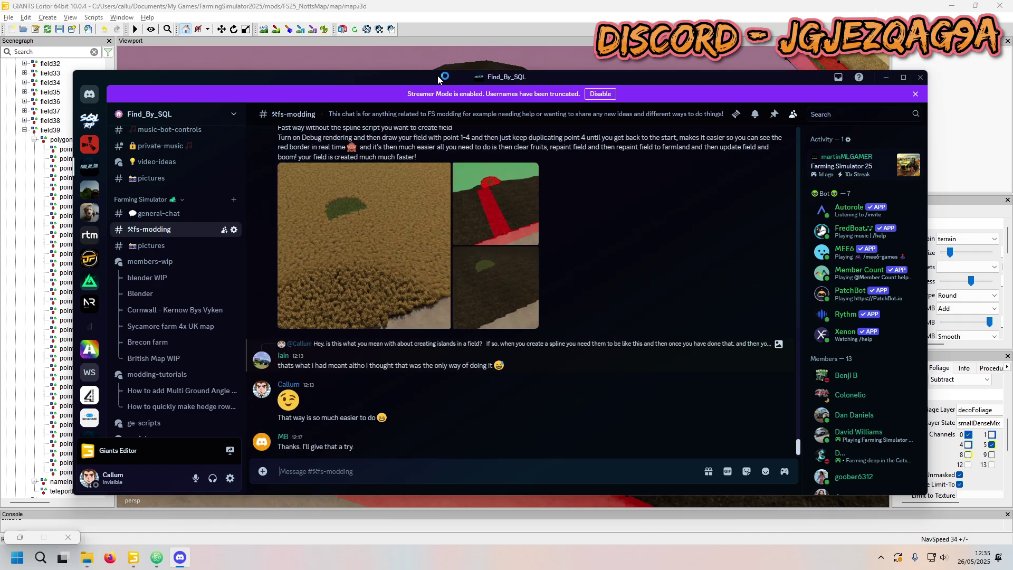
drag(439, 75, 1012, 75)
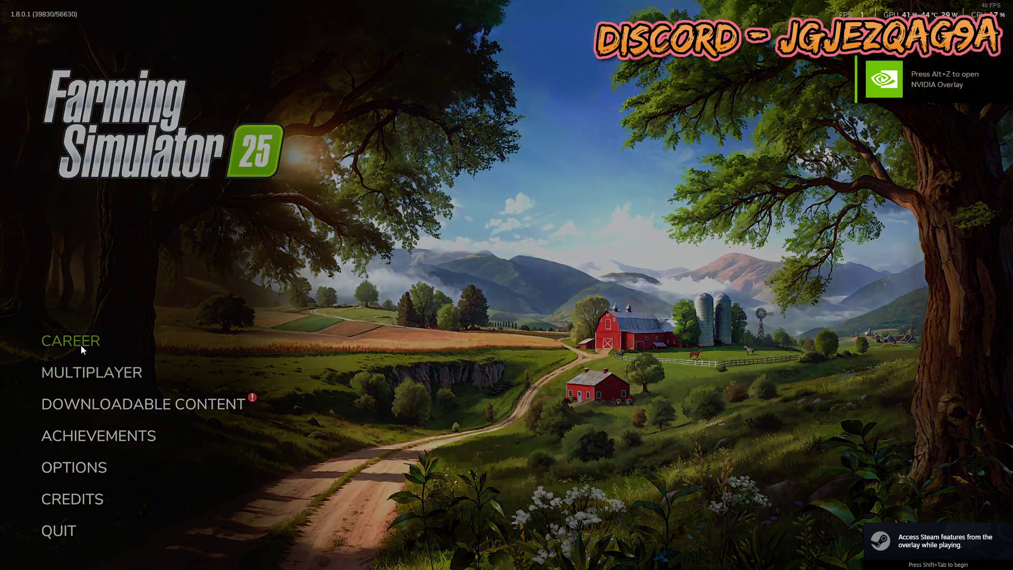
- Create a new career savegame in Farming Simulator 25 and choose Hilltop Farm as its map
click(81, 345)
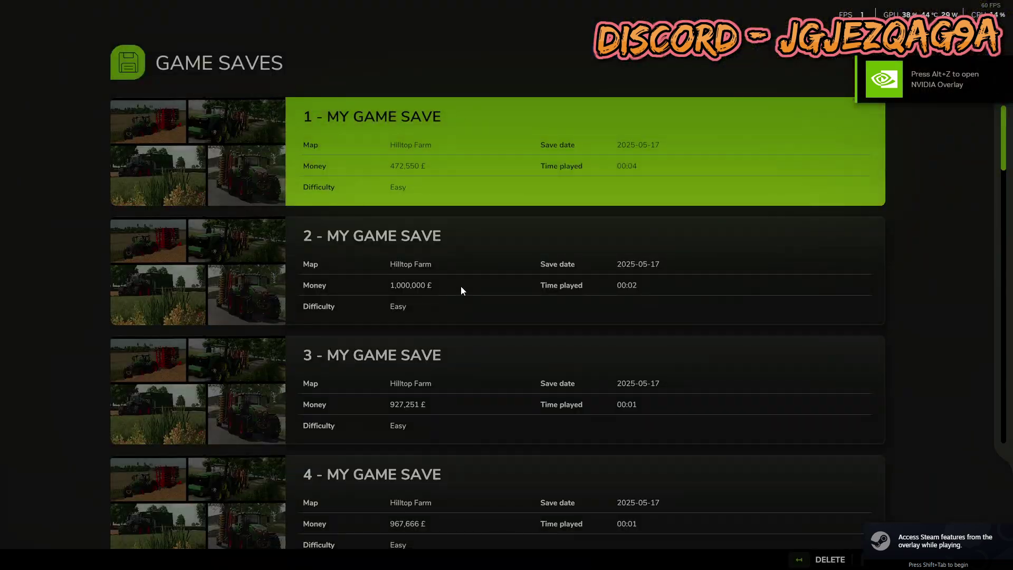
scroll(456, 296, down, 8)
click(401, 195)
click(124, 121)
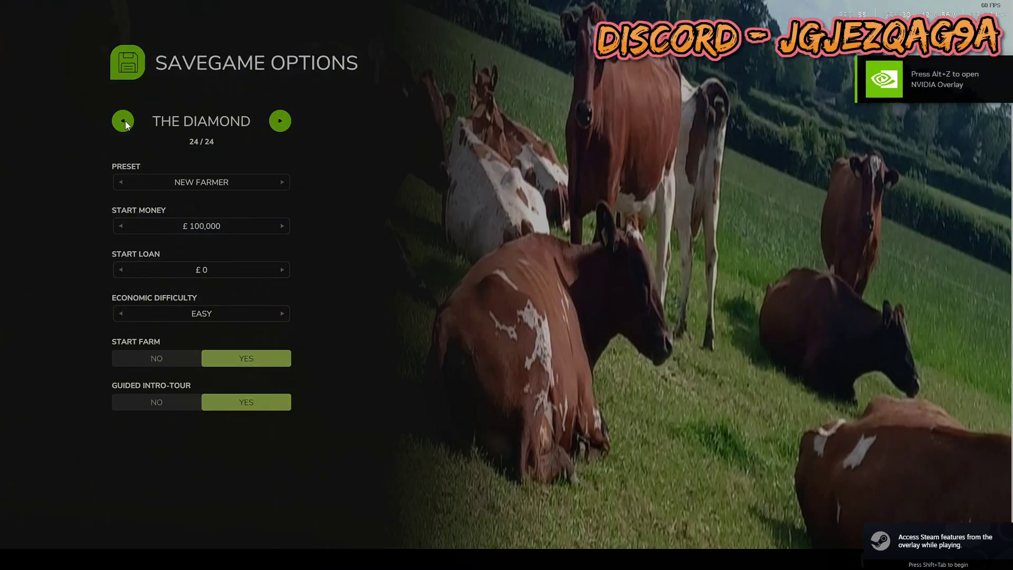
click(123, 121)
click(123, 121)
click(123, 120)
click(123, 121)
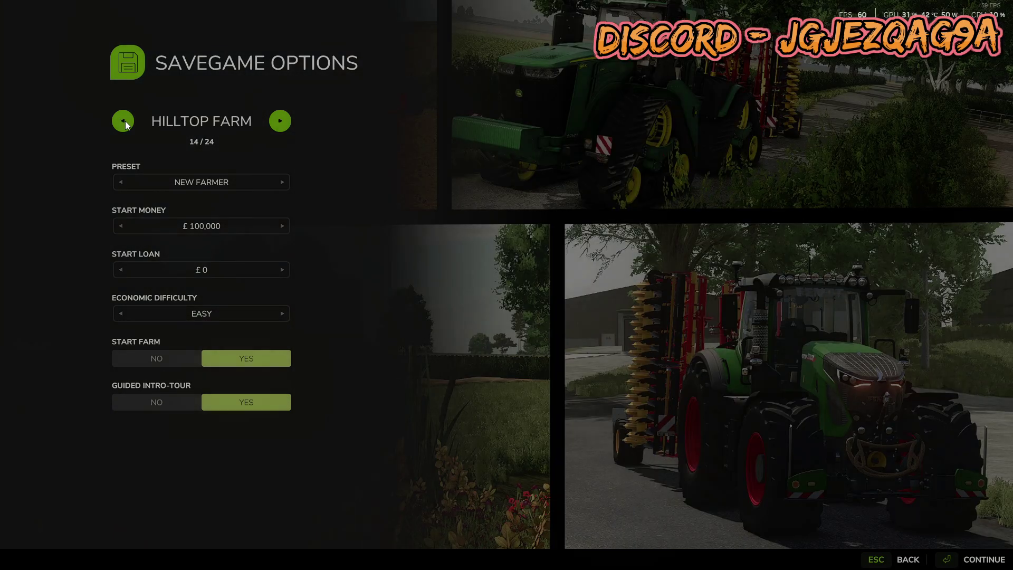
click(123, 121)
click(278, 121)
- Set the start money to £1,000,000, disable the guided intro-tour, and start the savegame
click(123, 225)
click(189, 400)
key(Return)
key(Return)
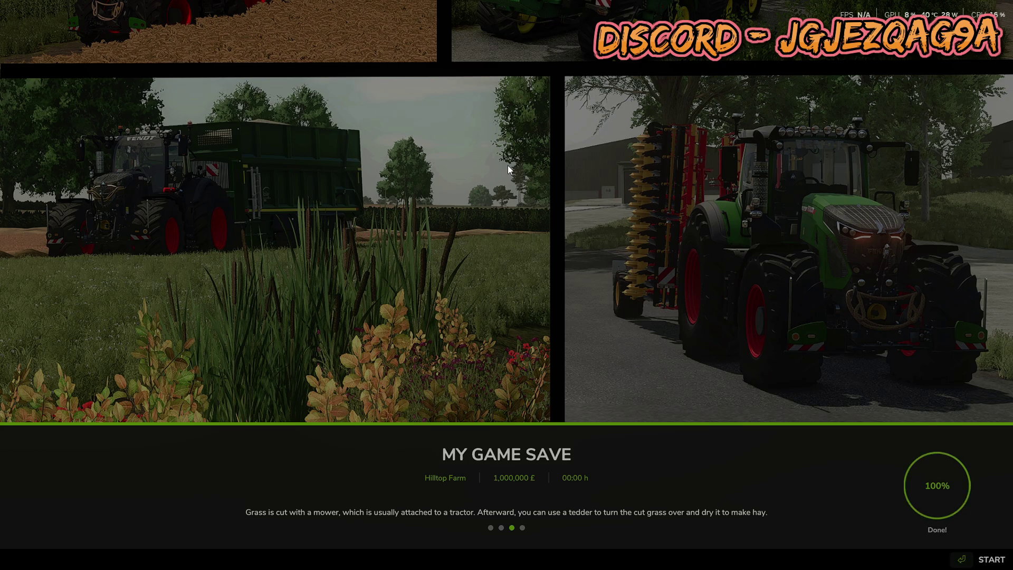
key(Return)
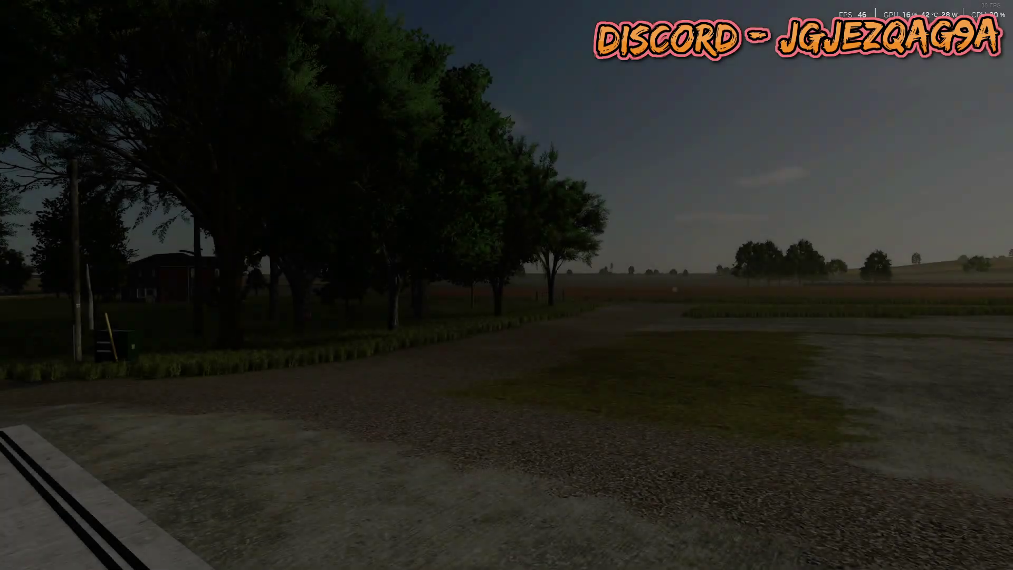
- Locate farmland 39 on the in-game map, hide the Canola crop display, and visit that farmland
key(Escape)
scroll(803, 361, down, 4)
drag(938, 409, 671, 242)
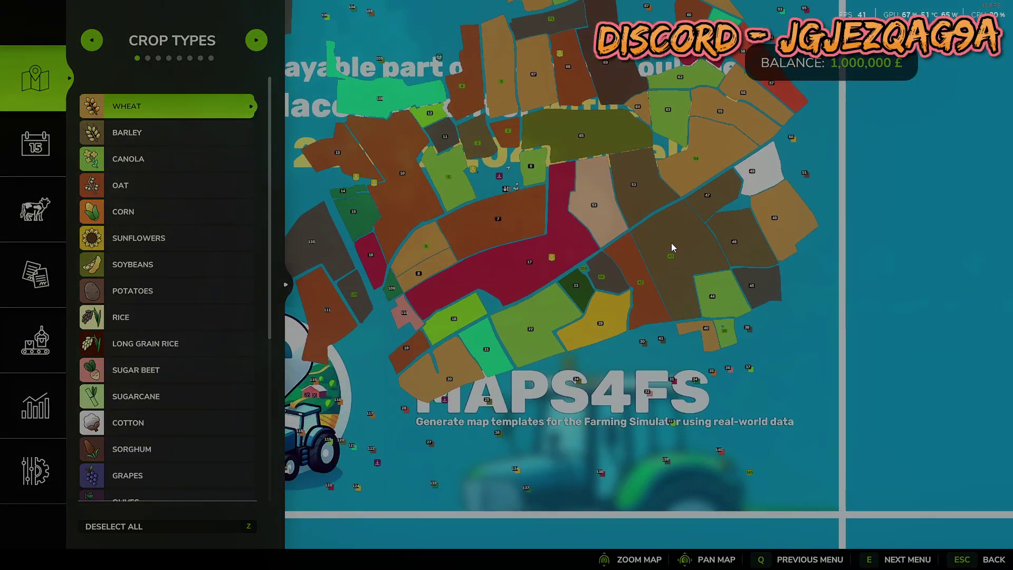
scroll(751, 353, up, 3)
scroll(745, 361, up, 5)
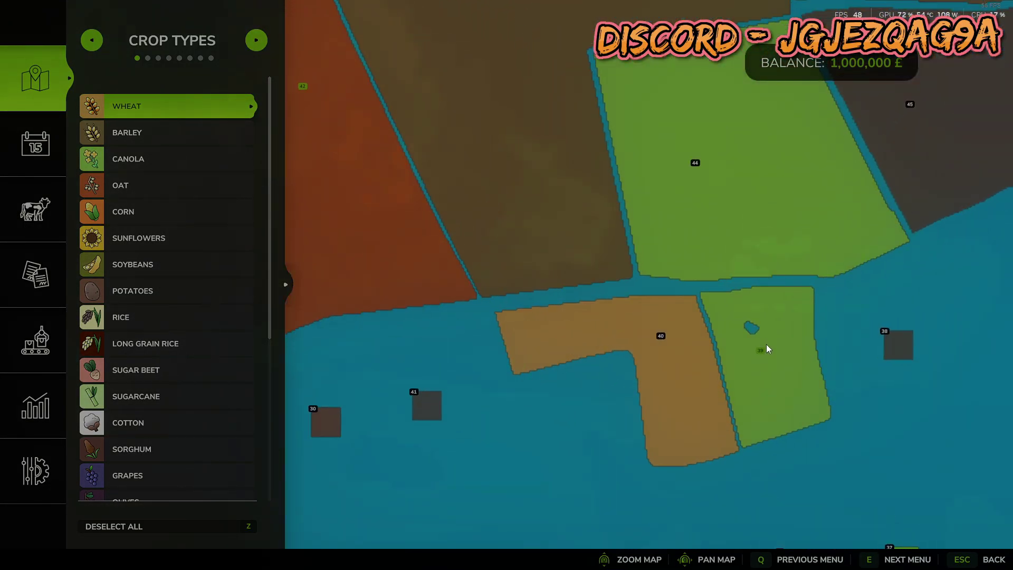
click(711, 314)
click(140, 159)
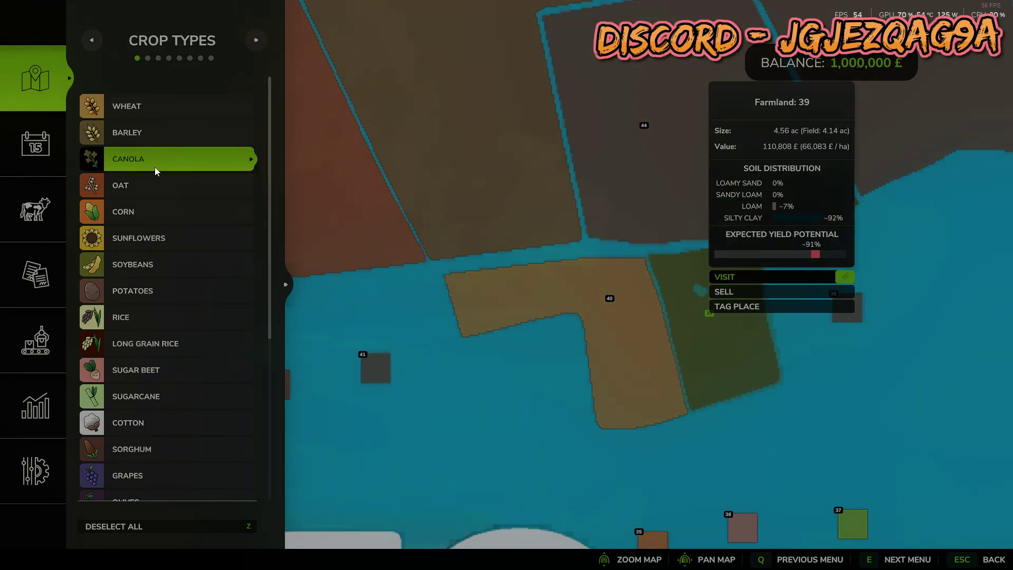
click(727, 279)
- Examine field 39's canola crop and the grass island's edges from close up and from a distance
key(s)
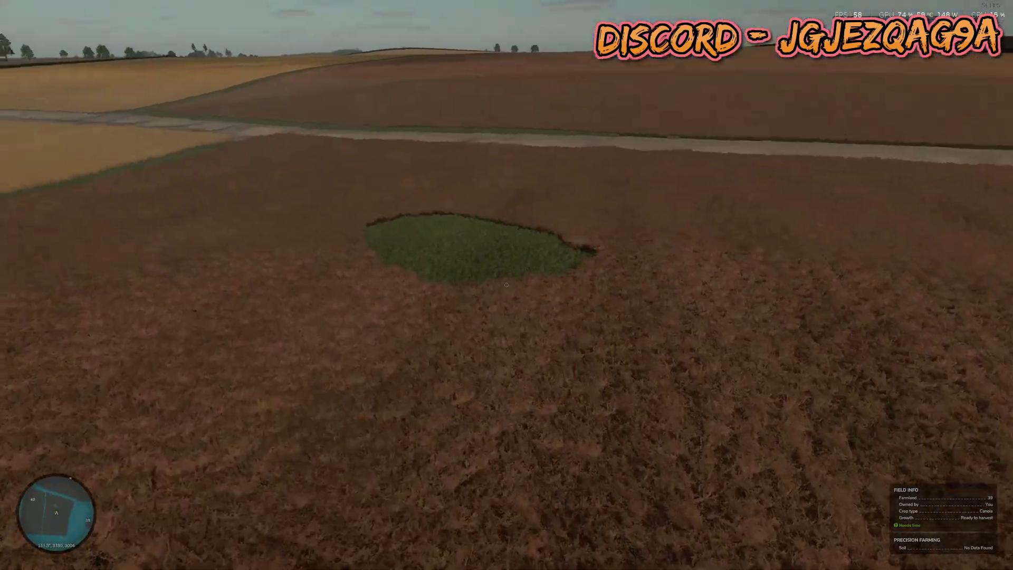
key(w)
key(w)
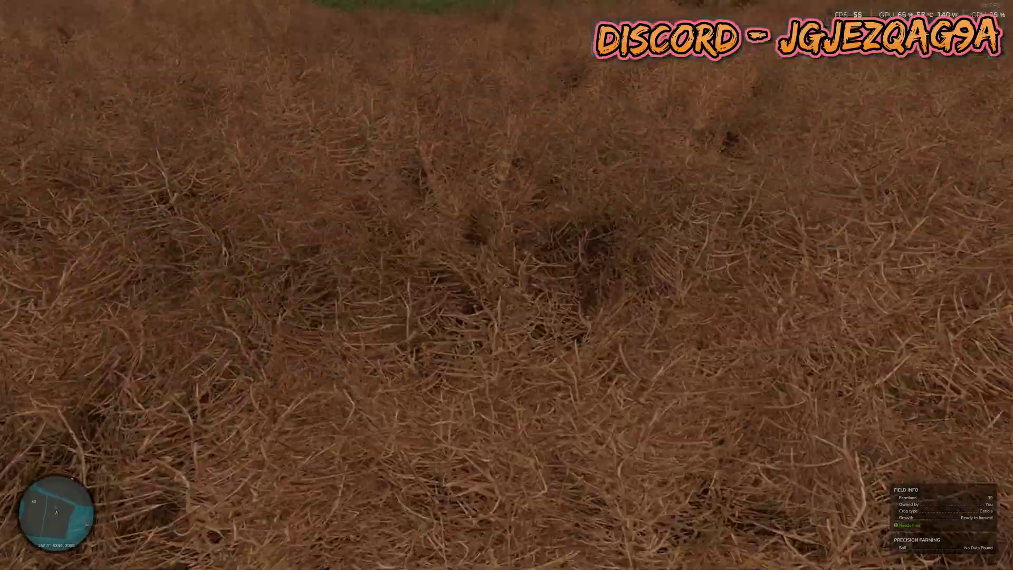
key(f)
key(w)
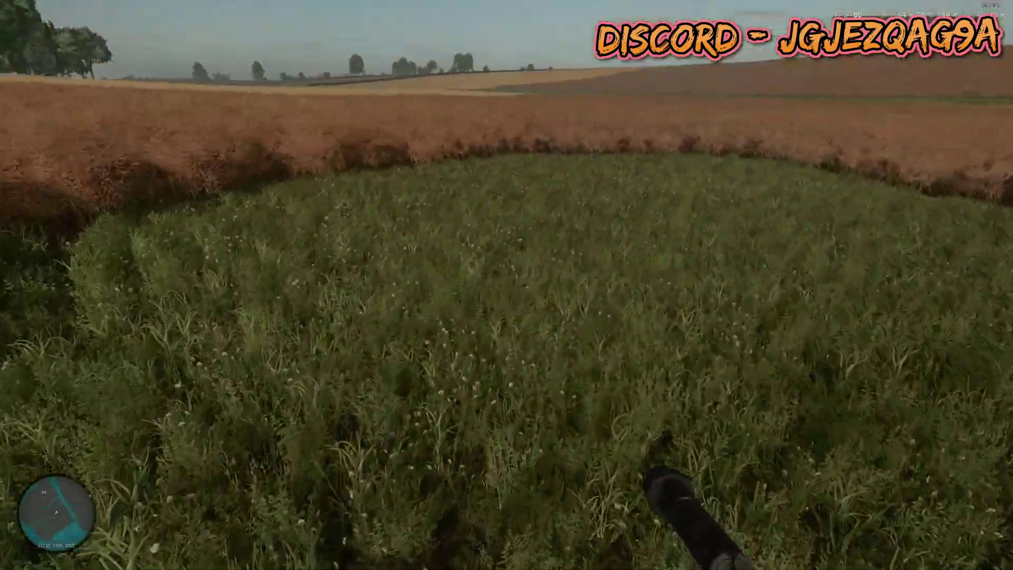
key(q)
key(s)
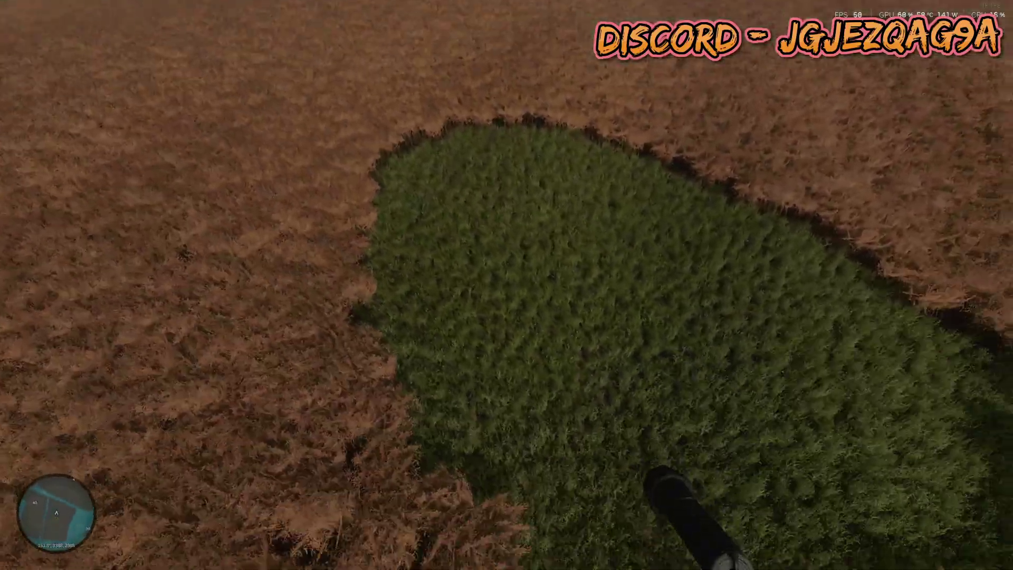
key(w)
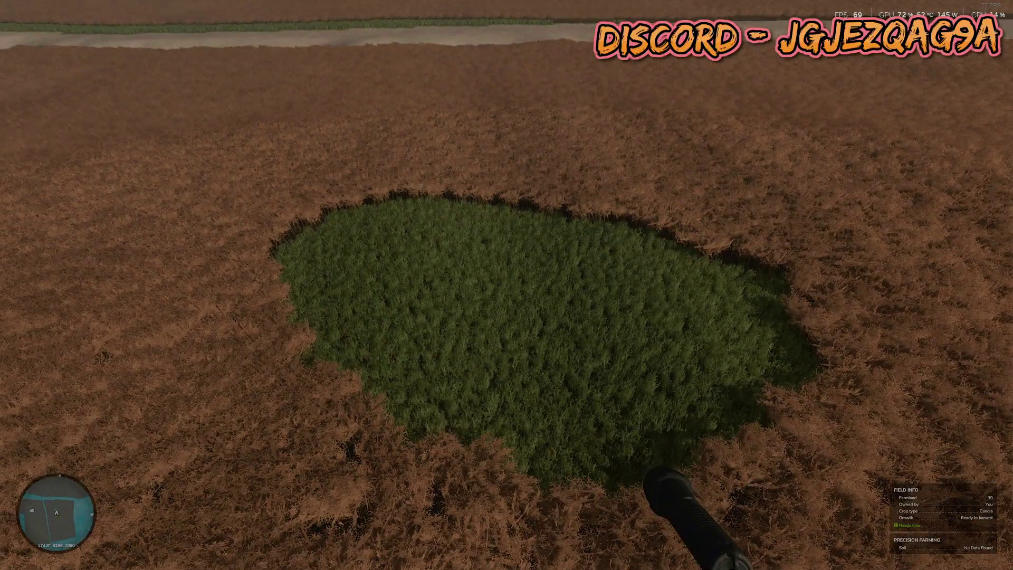
- Check field 39 and its island on the in-game map through all overlays, from Crop Types to Precision Farming, and compare it with neighbouring fields
key(Escape)
scroll(672, 276, up, 4)
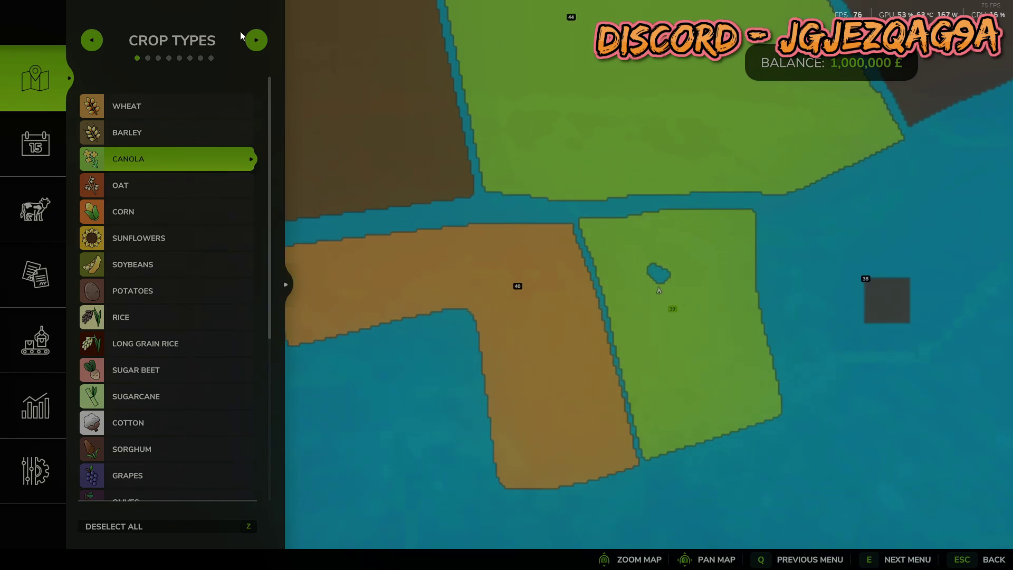
click(258, 41)
click(258, 43)
click(259, 44)
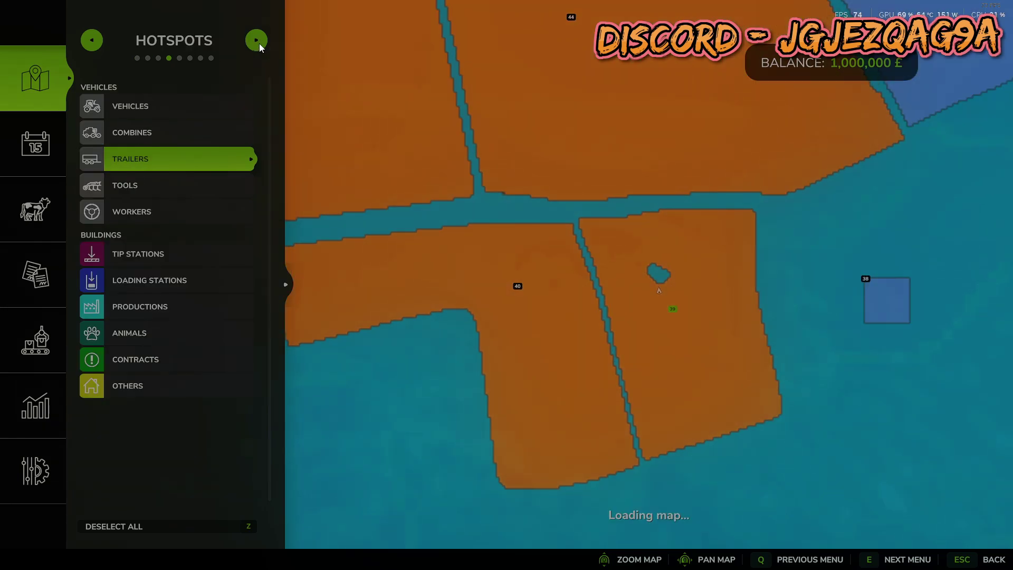
click(258, 43)
click(258, 44)
click(258, 44)
click(258, 43)
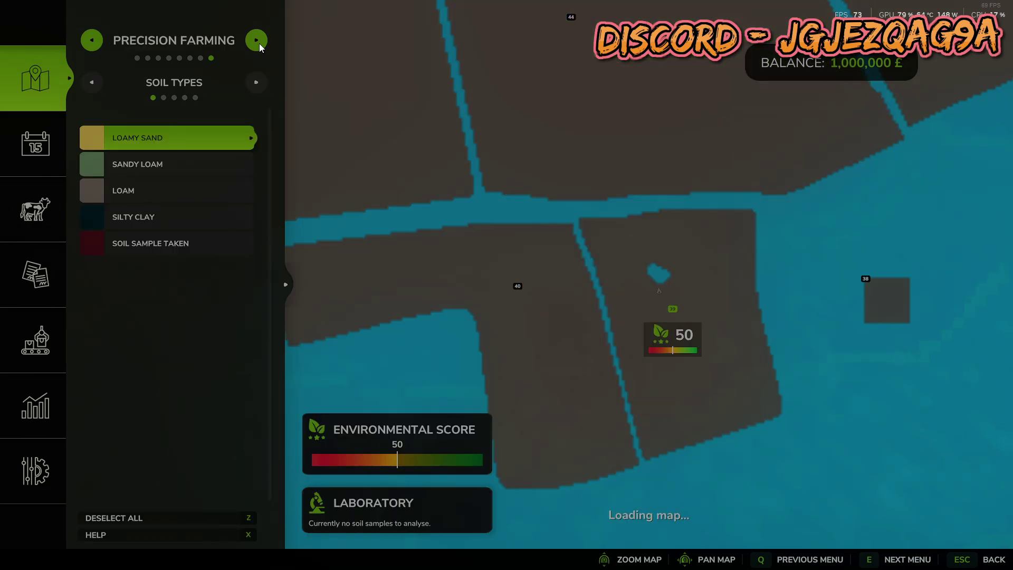
click(258, 43)
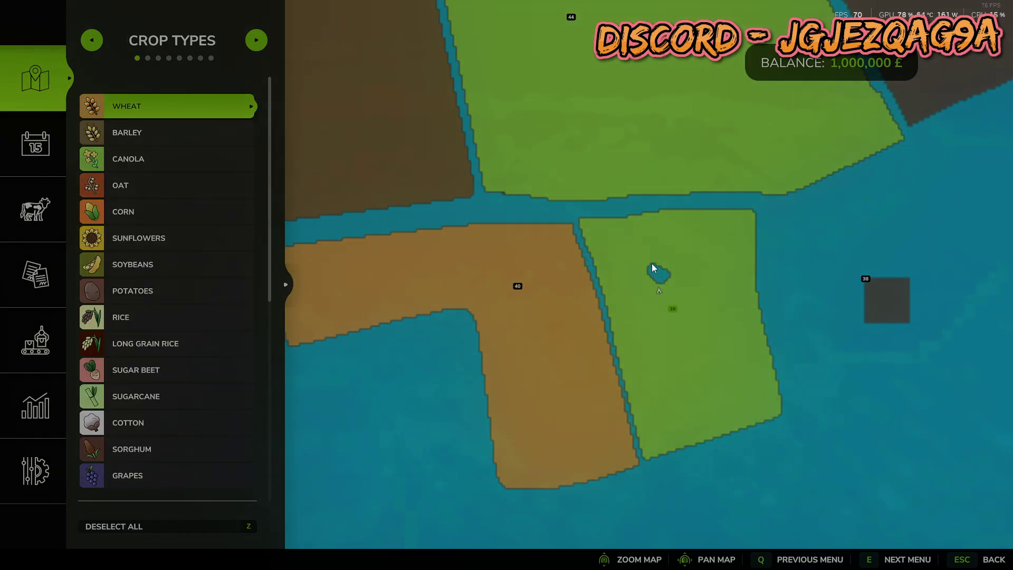
drag(638, 256, 584, 407)
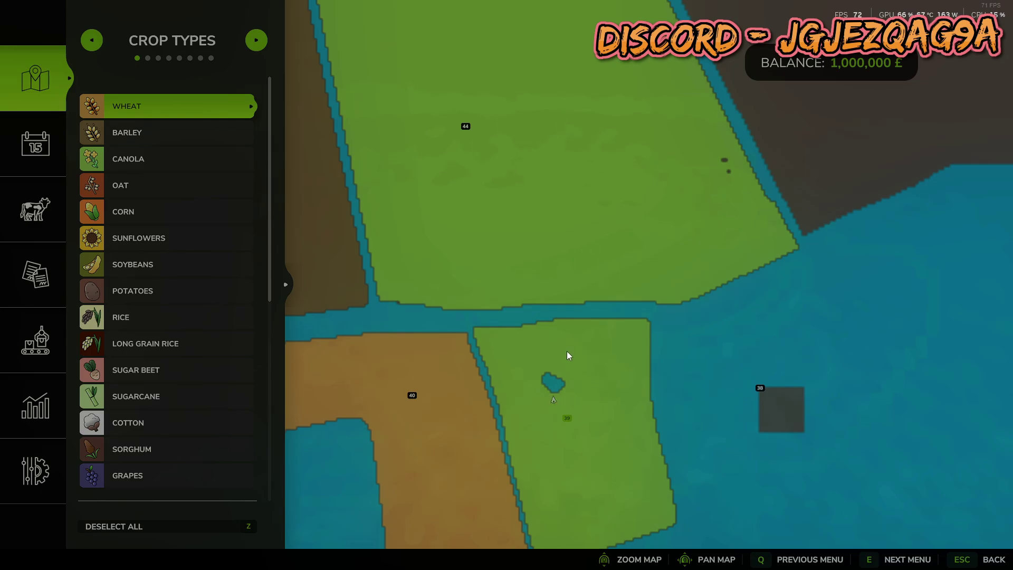
drag(579, 359, 580, 255)
scroll(580, 252, down, 1)
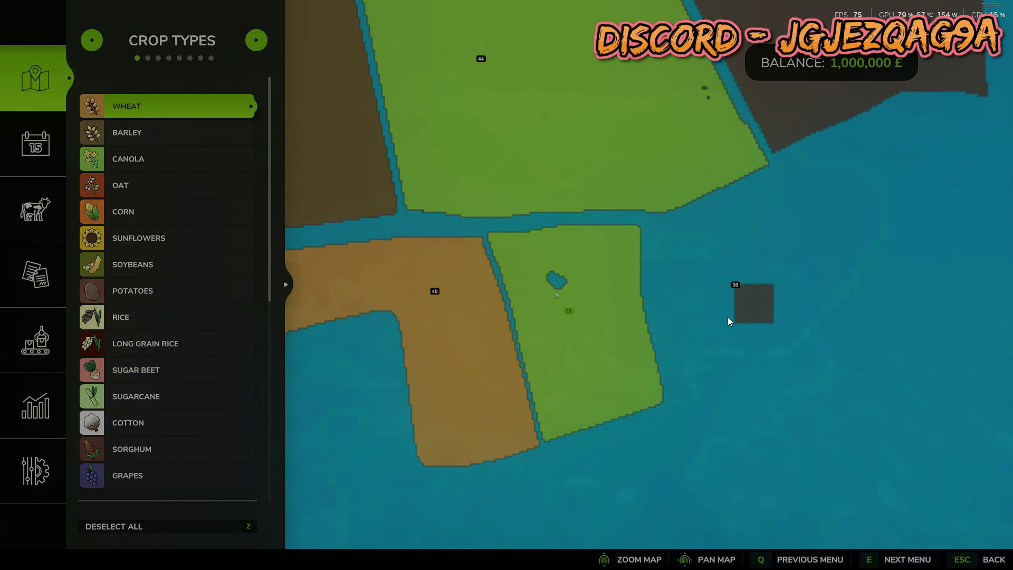
scroll(568, 309, up, 1)
- Return to field 39 and inspect the island and surrounding canola from several viewpoints
key(Escape)
key(a)
key(w)
key(w)
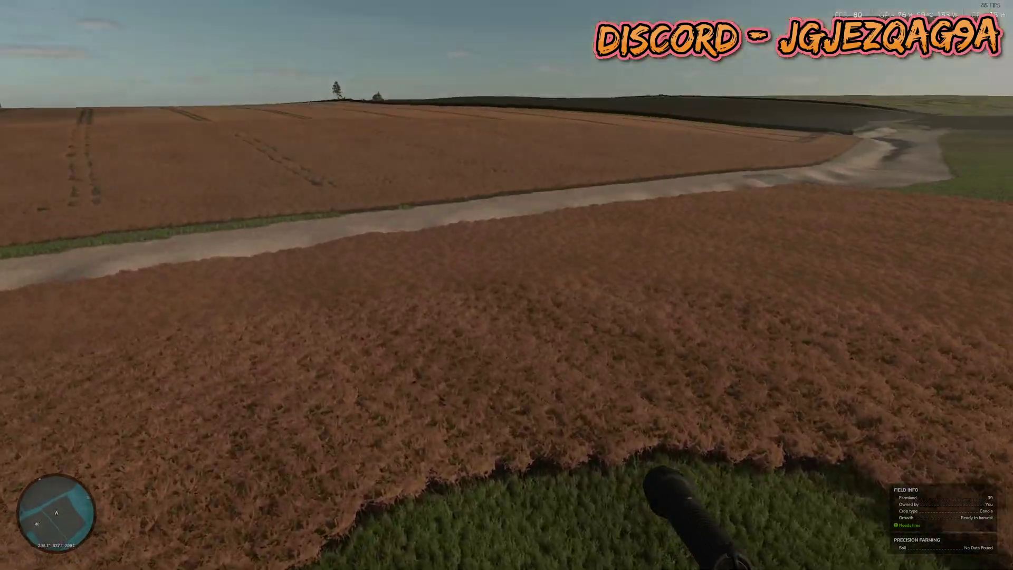
key(w)
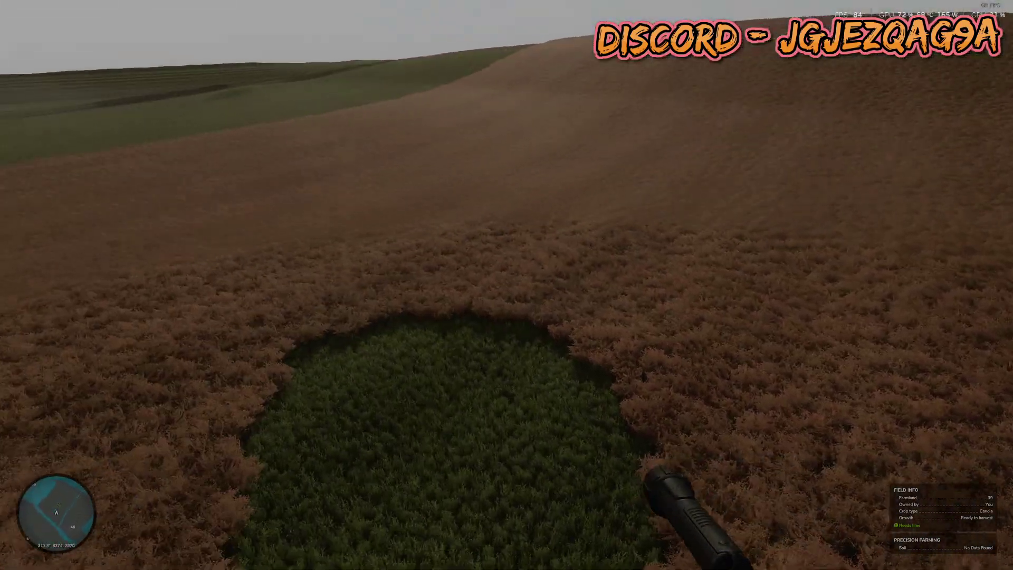
key(s)
scroll(506, 284, down, 3)
scroll(507, 285, up, 2)
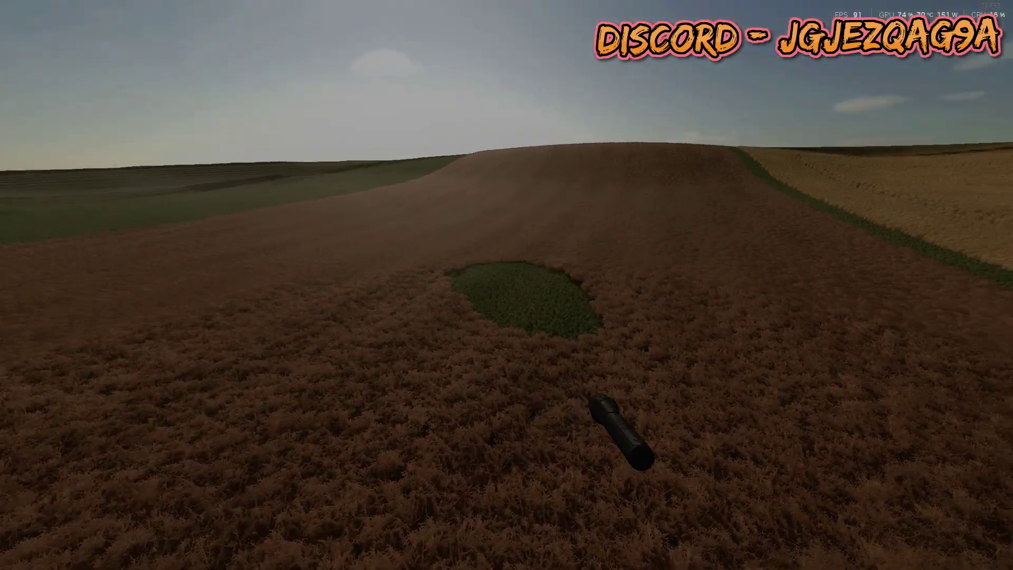
key(w)
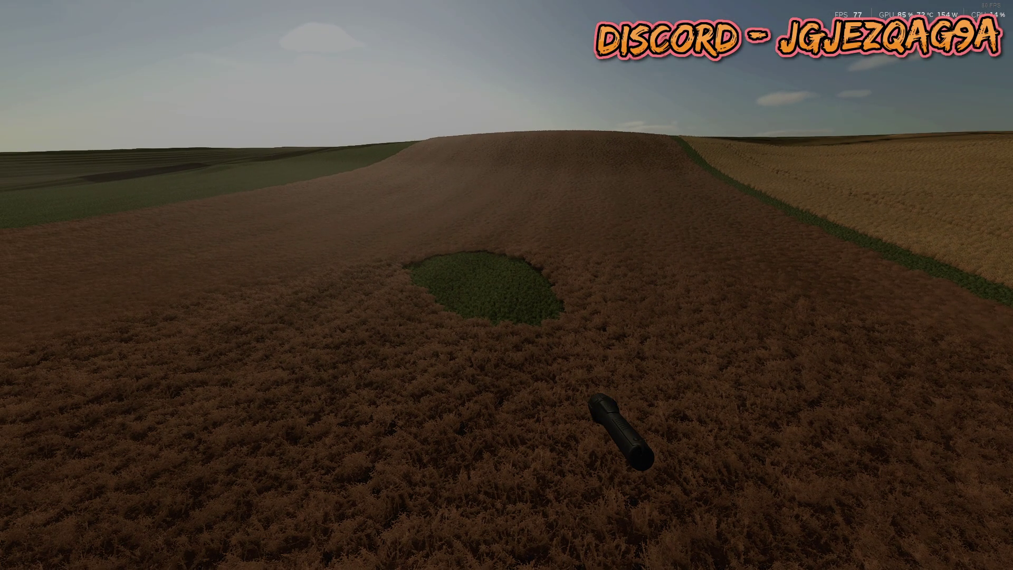